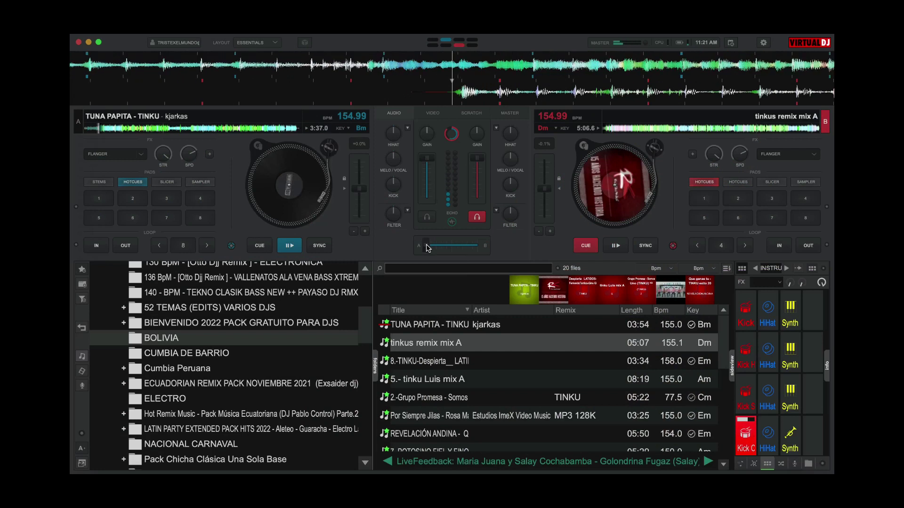
Crossfade fully from deck A to deck B, and load TINKU-Despierta__ LATIDOS onto deck A
{"action": "left_click_drag", "start_coordinate": [442, 247], "coordinate": [464, 248]}
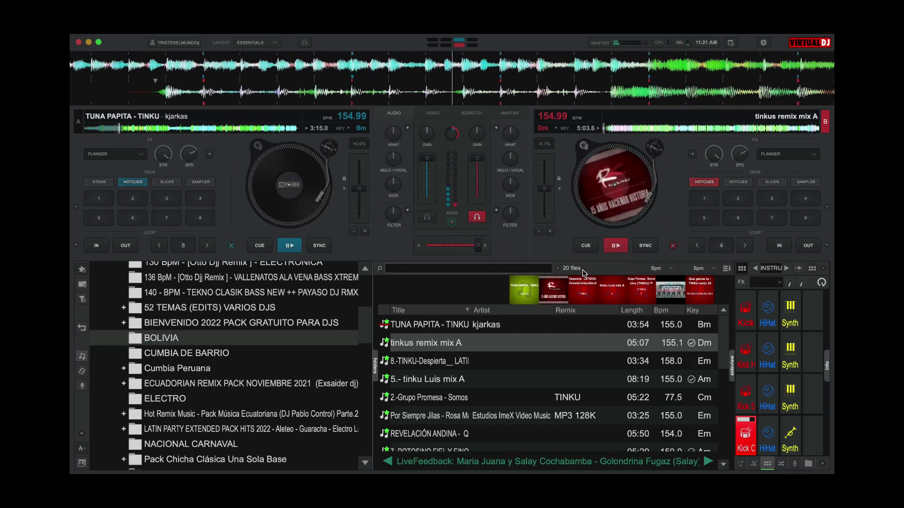
{"action": "left_click", "coordinate": [484, 366]}
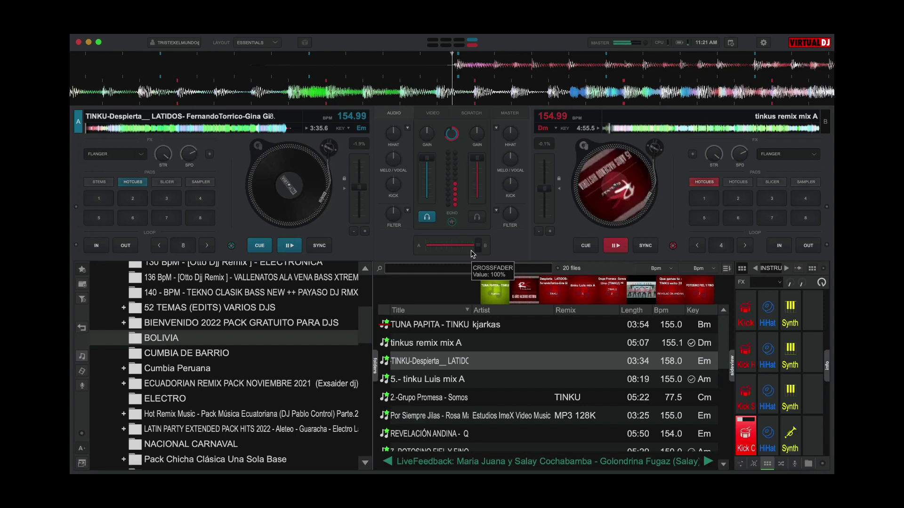
Cut deck B in and out with the crossfader, and bring in TINKU-Despierta by starting deck A and crossfading fully to it
{"action": "left_click_drag", "start_coordinate": [475, 246], "coordinate": [521, 249]}
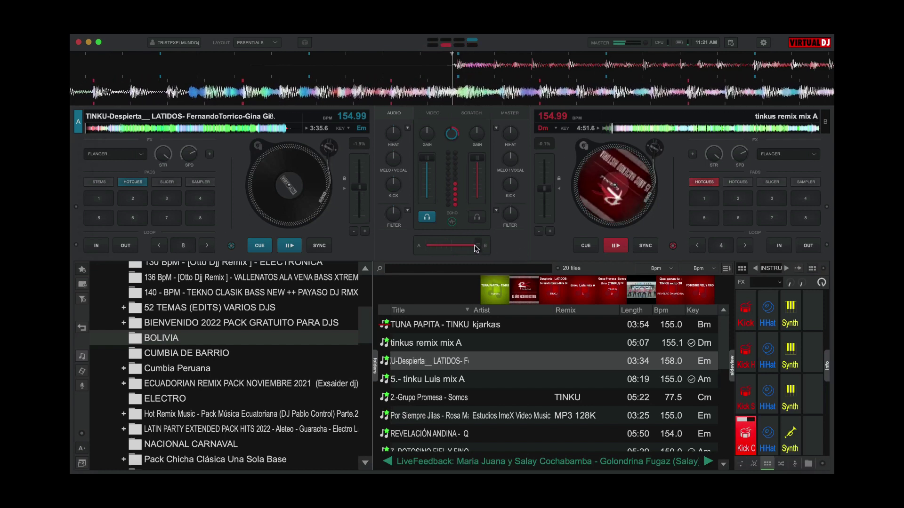
{"action": "left_click_drag", "start_coordinate": [475, 246], "coordinate": [423, 256]}
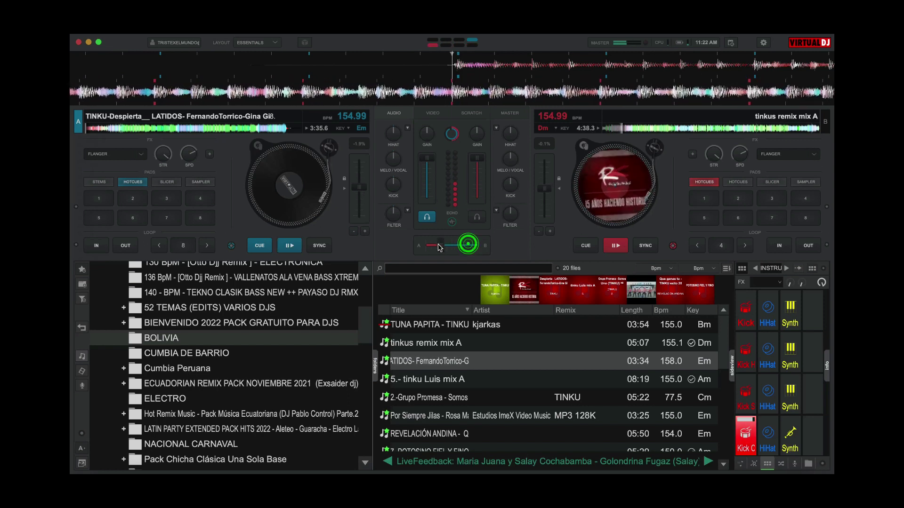
{"action": "left_click", "coordinate": [289, 245]}
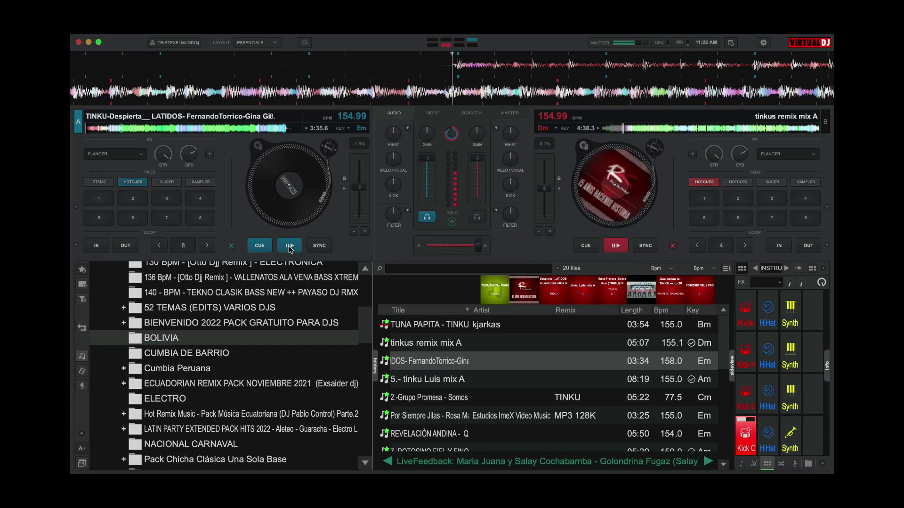
{"action": "left_click_drag", "start_coordinate": [478, 246], "coordinate": [415, 273]}
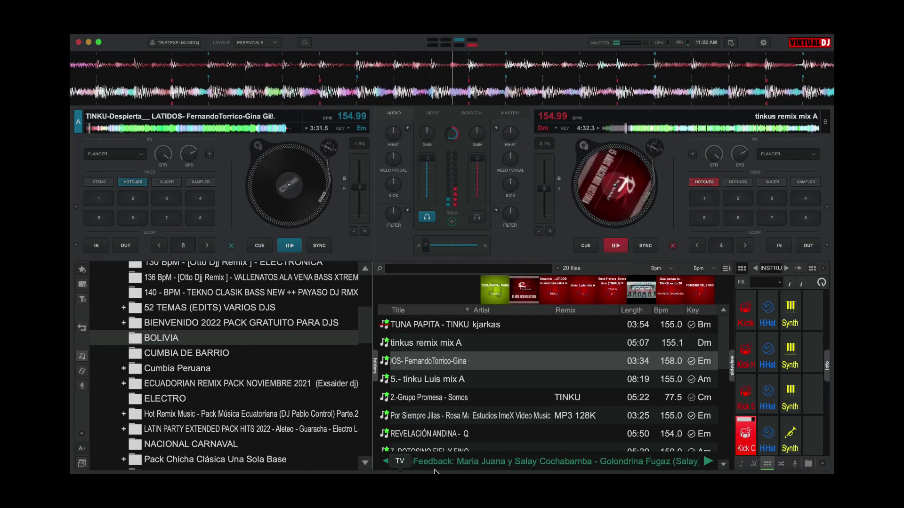
Load 5.- tinku Luis mix A onto deck B, and skip ahead in the track playing on deck A
{"action": "left_click_drag", "start_coordinate": [431, 383], "coordinate": [527, 194]}
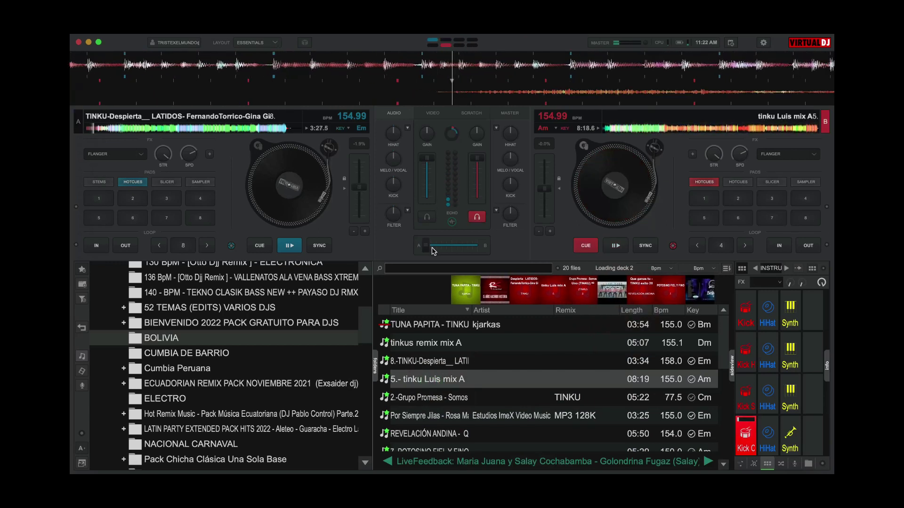
{"action": "mouse_move", "coordinate": [426, 158]}
{"action": "left_mouse_down"}
{"action": "mouse_move", "coordinate": [425, 217]}
{"action": "mouse_move", "coordinate": [430, 161]}
{"action": "left_mouse_up"}
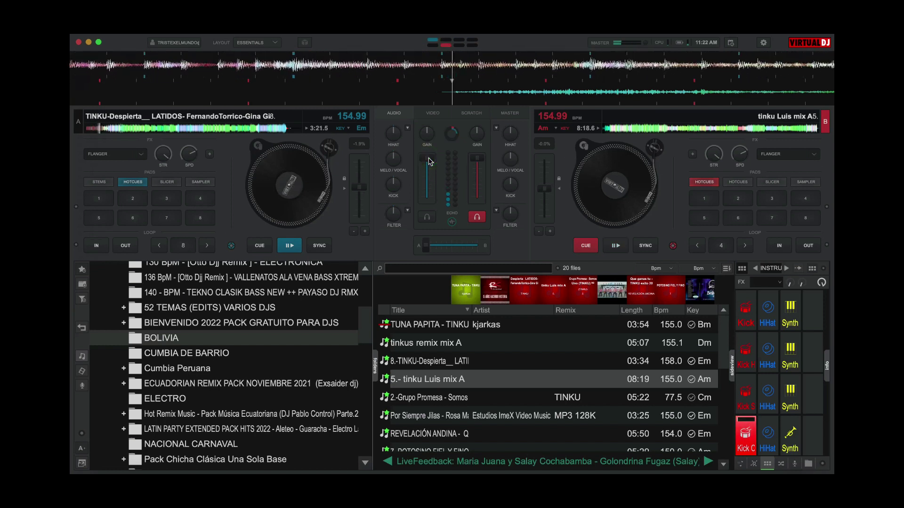
{"action": "left_click", "coordinate": [106, 128]}
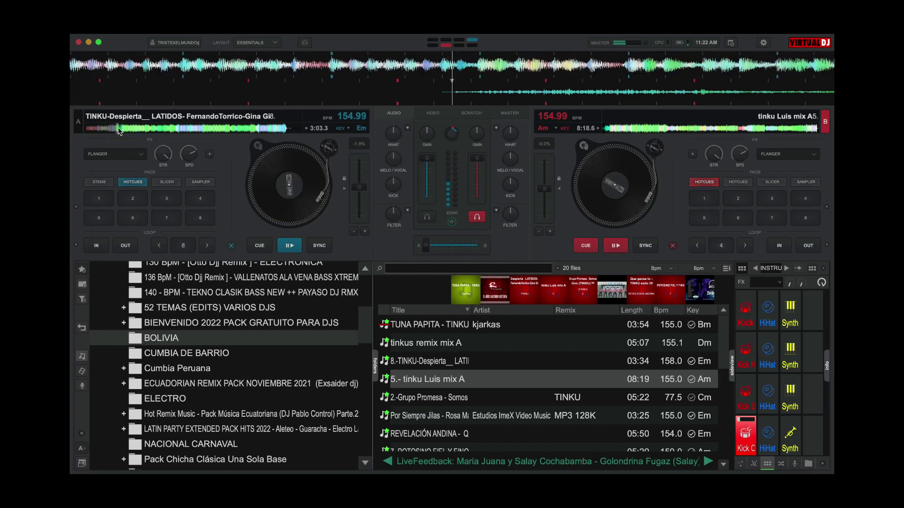
{"action": "left_click", "coordinate": [118, 128]}
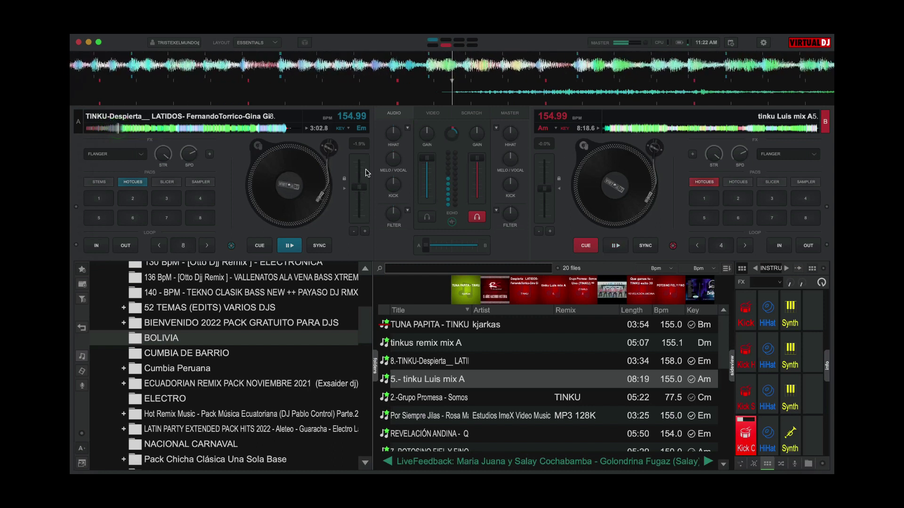
Cut deck A's sound in and out rhythmically with its volume fader, ending at full volume
{"action": "left_click_drag", "start_coordinate": [424, 168], "coordinate": [426, 205]}
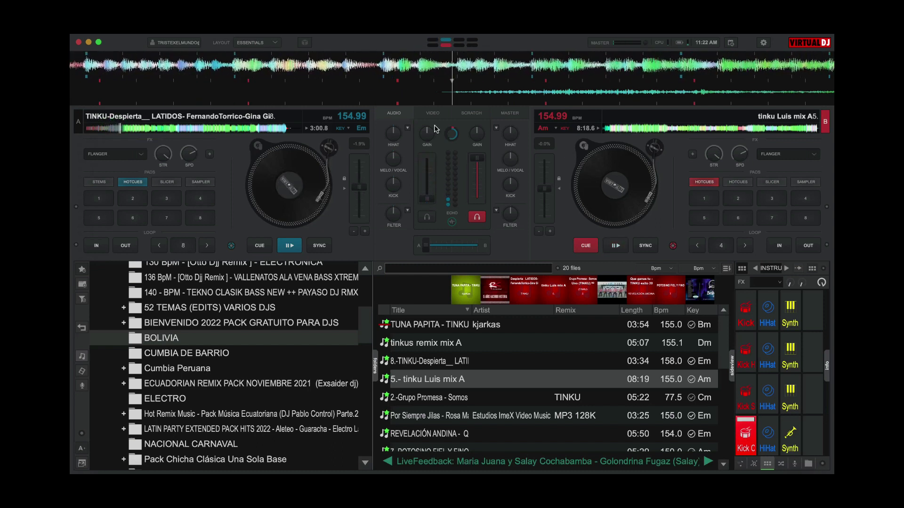
{"action": "key", "text": "space"}
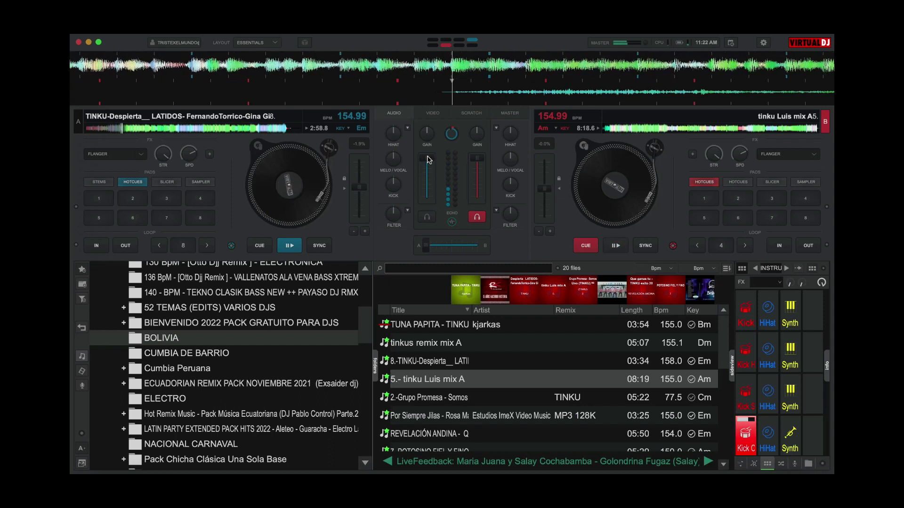
{"action": "left_click_drag", "start_coordinate": [429, 160], "coordinate": [427, 199]}
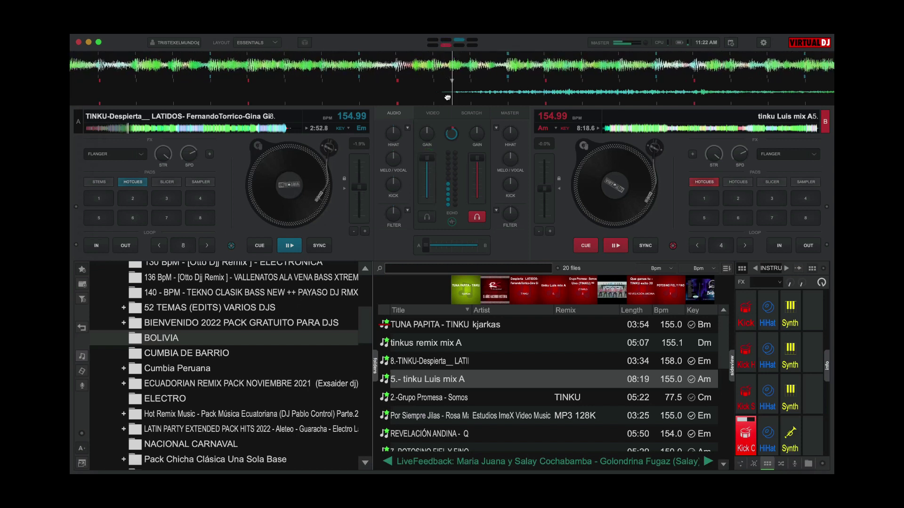
{"action": "mouse_move", "coordinate": [423, 157]}
{"action": "left_mouse_down"}
{"action": "mouse_move", "coordinate": [428, 190]}
{"action": "mouse_move", "coordinate": [427, 158]}
{"action": "left_mouse_up"}
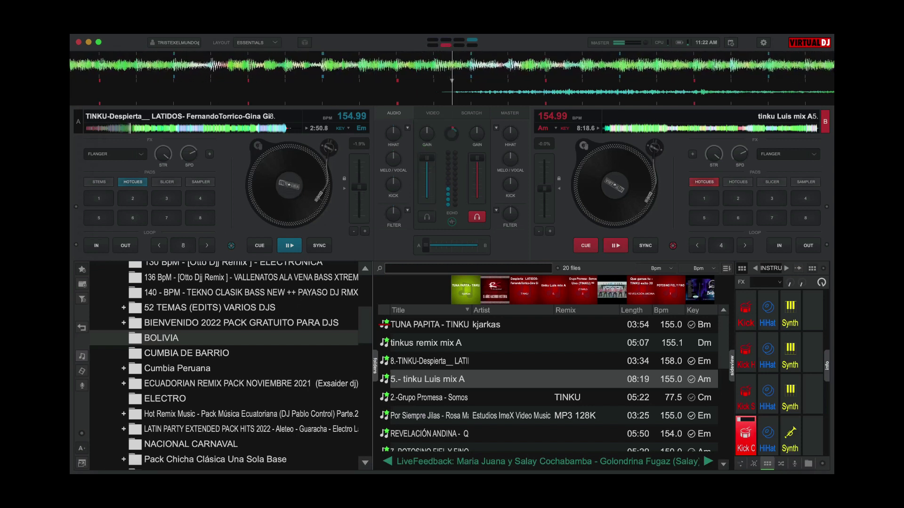
Start tinku Luis mix A on deck B and crossfade fully to it, flicking the crossfader between the decks
{"action": "left_click", "coordinate": [617, 246]}
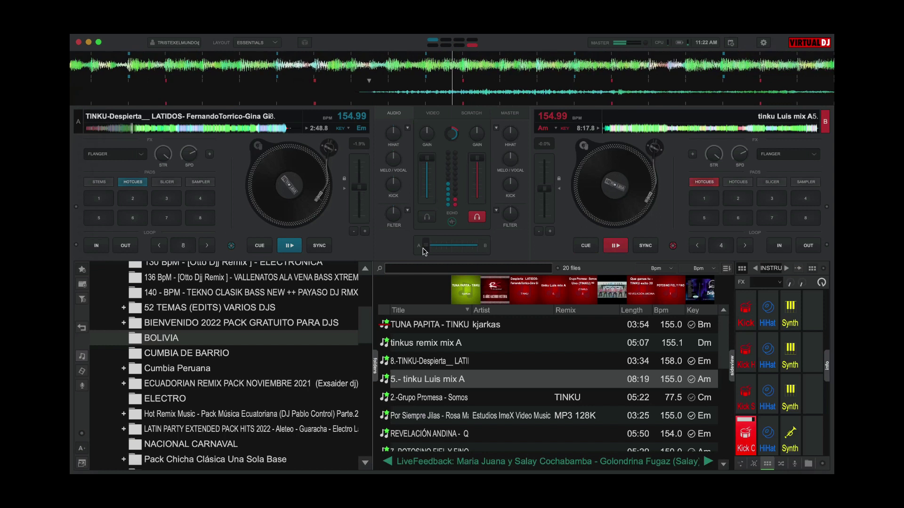
{"action": "left_click_drag", "start_coordinate": [436, 251], "coordinate": [446, 251]}
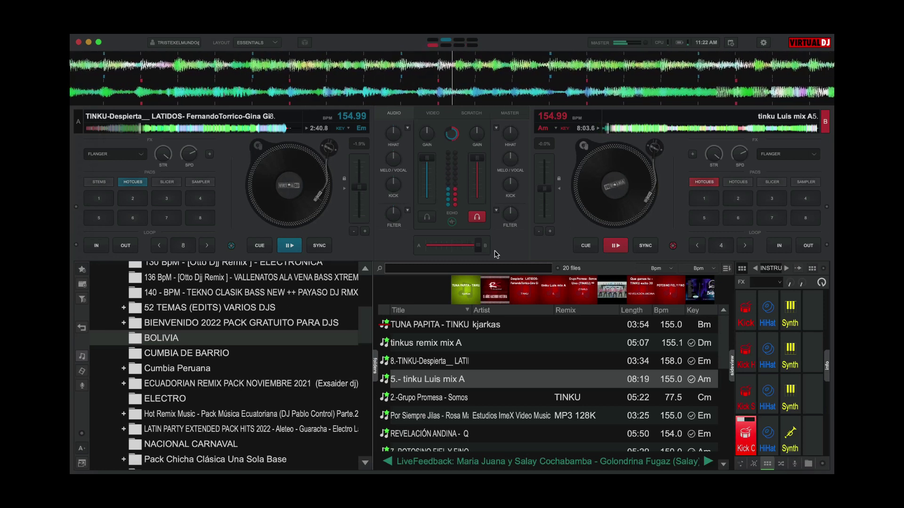
{"action": "left_click_drag", "start_coordinate": [461, 254], "coordinate": [434, 260]}
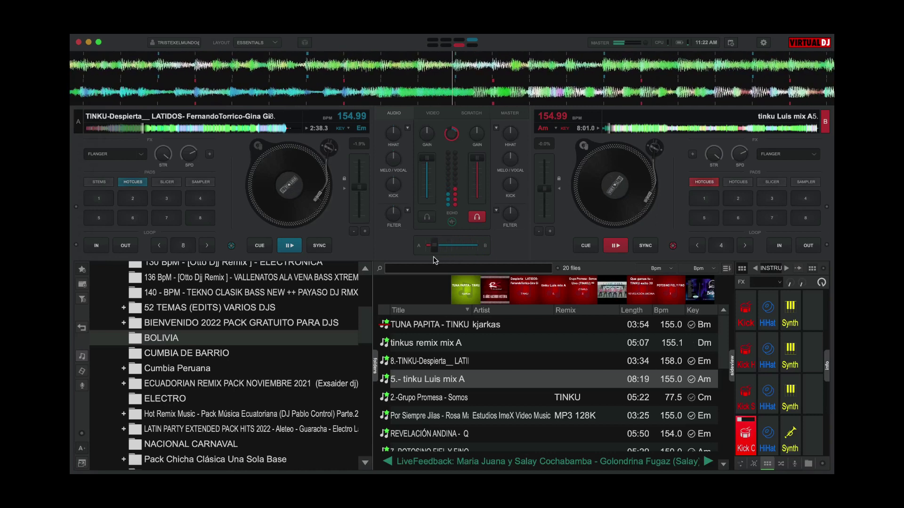
Return TINKU-Despierta to its cue point, cut deck B's sound rhythmically, and restart deck A with the crossfader fully on A
{"action": "left_click", "coordinate": [267, 248]}
{"action": "mouse_move", "coordinate": [478, 249]}
{"action": "left_mouse_down"}
{"action": "mouse_move", "coordinate": [421, 255]}
{"action": "mouse_move", "coordinate": [477, 250]}
{"action": "left_mouse_up"}
{"action": "mouse_move", "coordinate": [473, 161]}
{"action": "left_mouse_down"}
{"action": "mouse_move", "coordinate": [484, 196]}
{"action": "mouse_move", "coordinate": [483, 155]}
{"action": "left_mouse_up"}
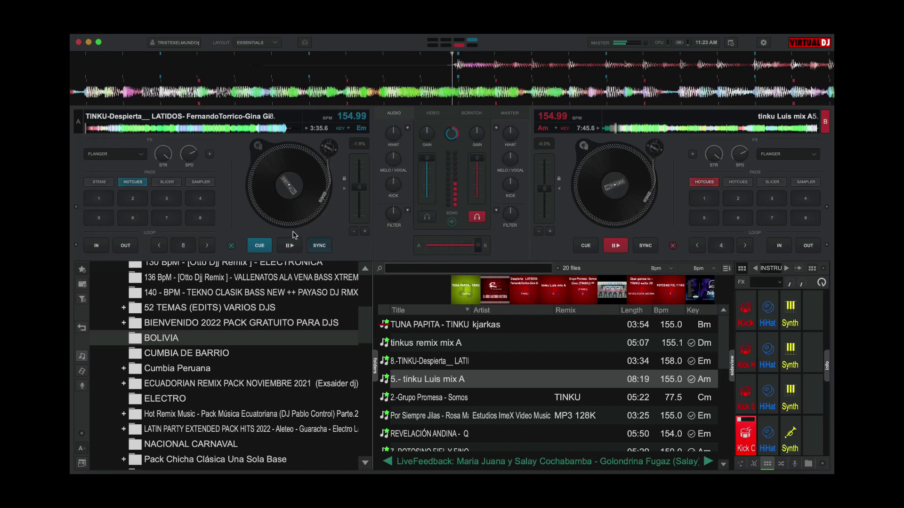
{"action": "left_click", "coordinate": [286, 245]}
{"action": "left_click_drag", "start_coordinate": [445, 250], "coordinate": [426, 247]}
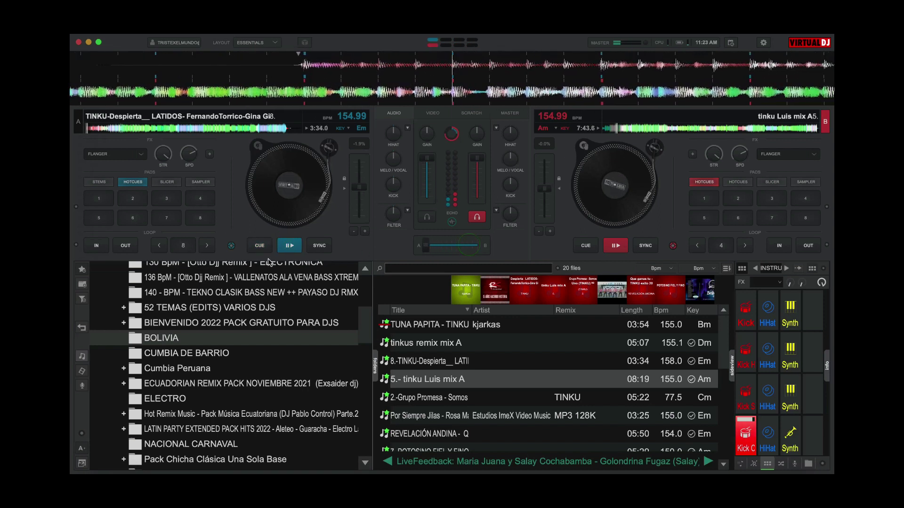
Load Grupo Promesa - Somos Uno (TINKU) onto deck B, and skip ahead in deck A's track
{"action": "left_click_drag", "start_coordinate": [431, 398], "coordinate": [634, 168]}
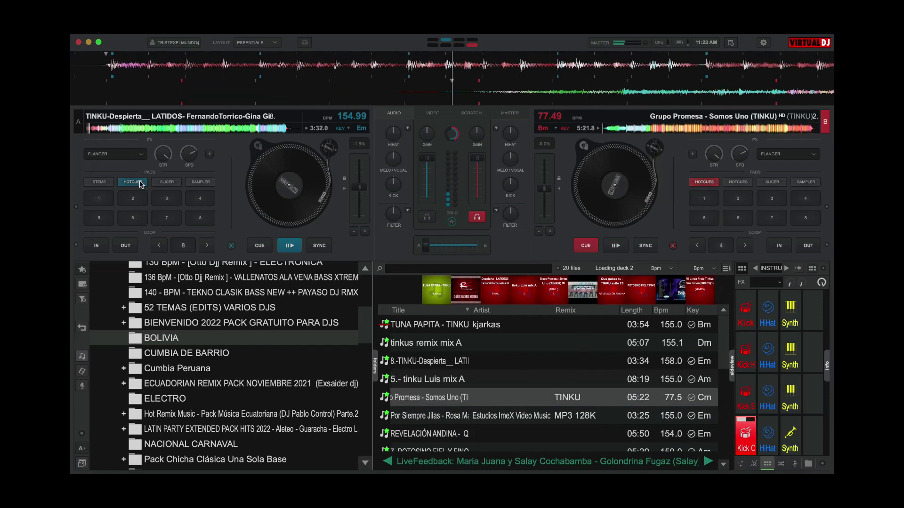
{"action": "left_click", "coordinate": [105, 127]}
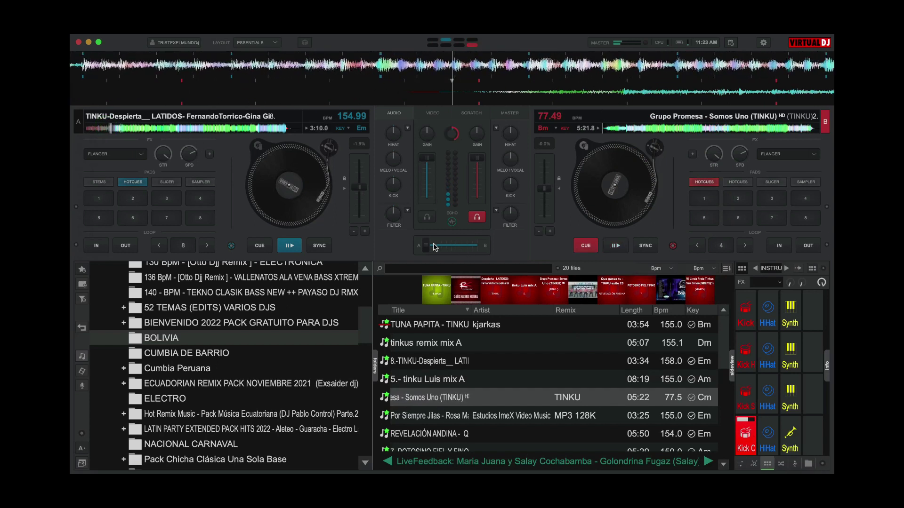
Cut deck A's sound in and out with the crossfader and volume fader, and start deck B while crossfading toward it
{"action": "left_click_drag", "start_coordinate": [428, 247], "coordinate": [345, 248]}
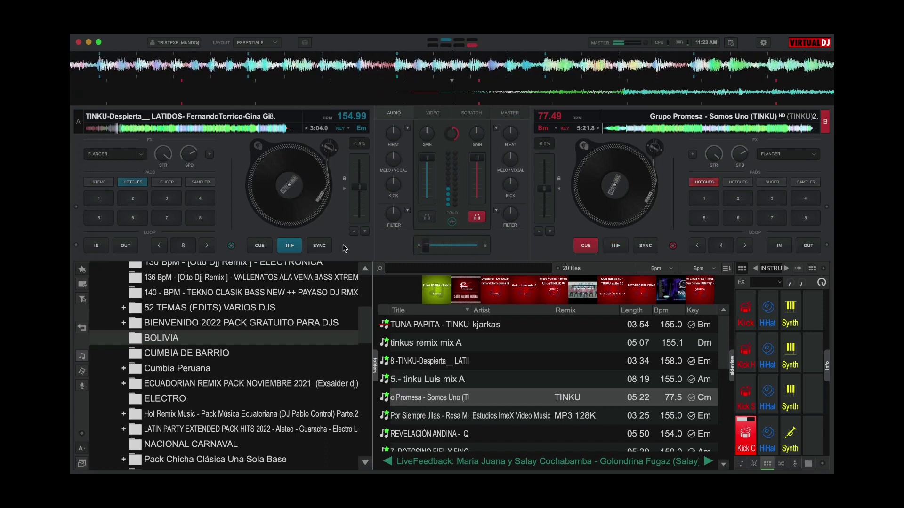
{"action": "left_click_drag", "start_coordinate": [453, 249], "coordinate": [483, 247]}
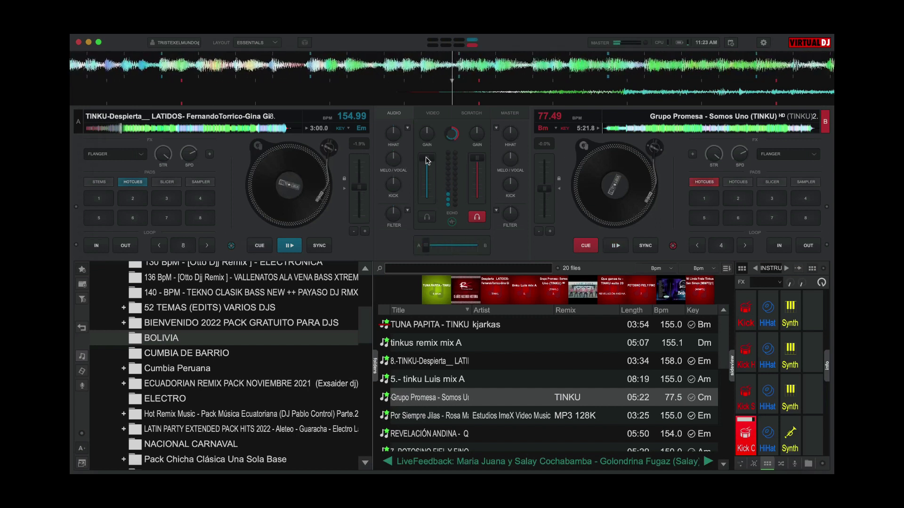
{"action": "mouse_move", "coordinate": [427, 158]}
{"action": "left_mouse_down"}
{"action": "mouse_move", "coordinate": [433, 188]}
{"action": "mouse_move", "coordinate": [427, 157]}
{"action": "left_mouse_up"}
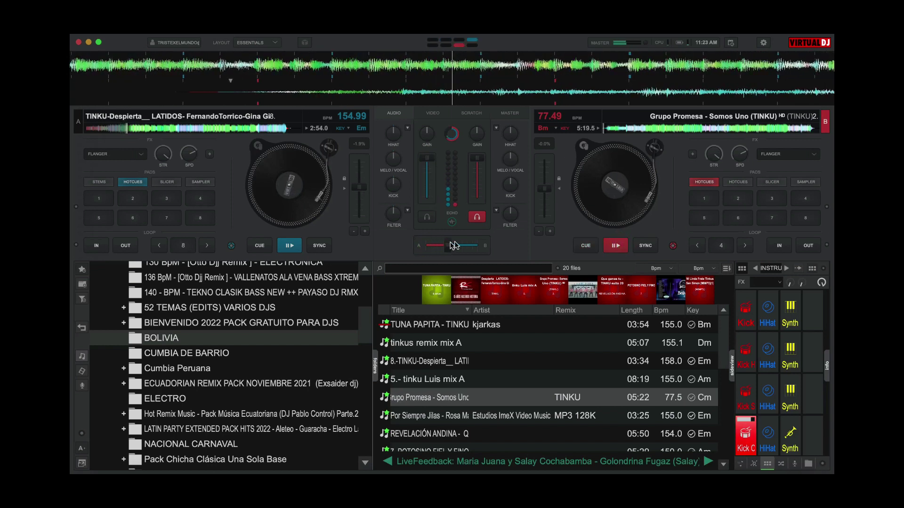
Load Por Siempre Jilas onto deck A, and skip ahead in the Grupo Promesa track on deck B
{"action": "double_click", "coordinate": [403, 416]}
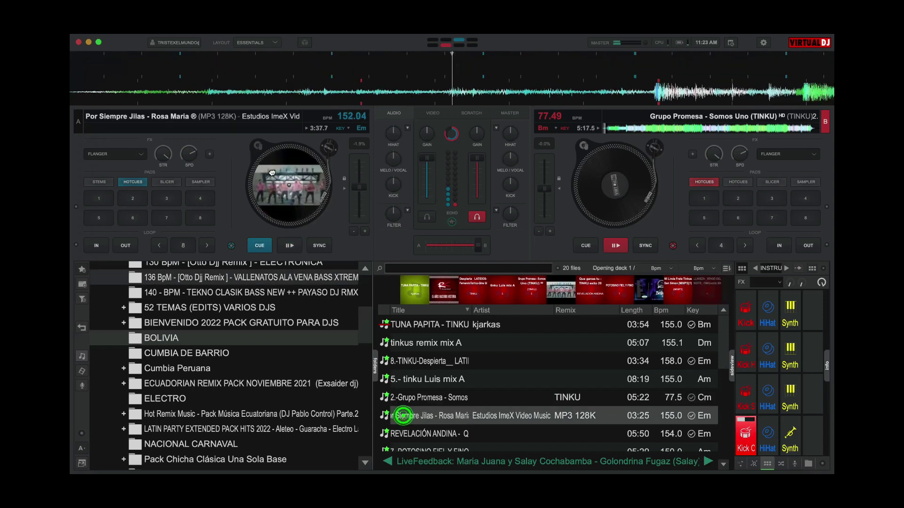
{"action": "left_click", "coordinate": [626, 133]}
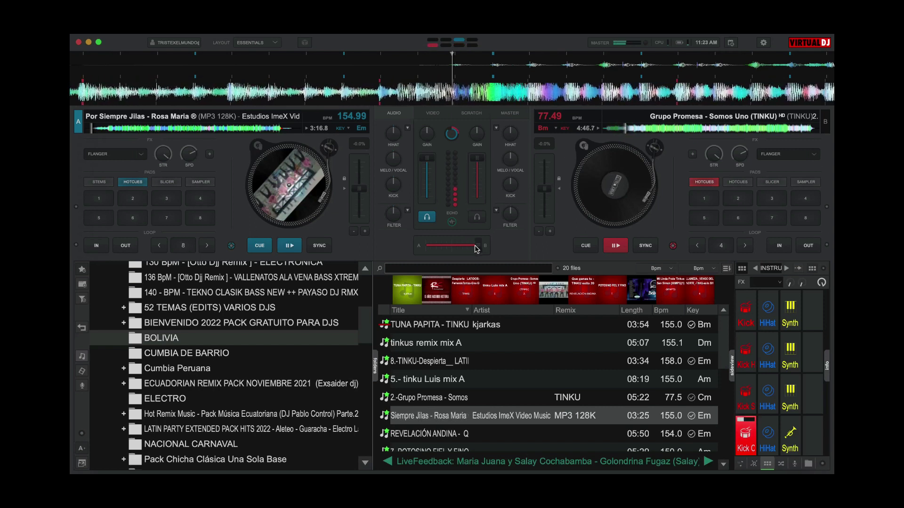
Cut deck B in and out with the crossfader, and trigger the Kick S sample from the INSTRU sampler bank
{"action": "left_click_drag", "start_coordinate": [478, 245], "coordinate": [666, 243]}
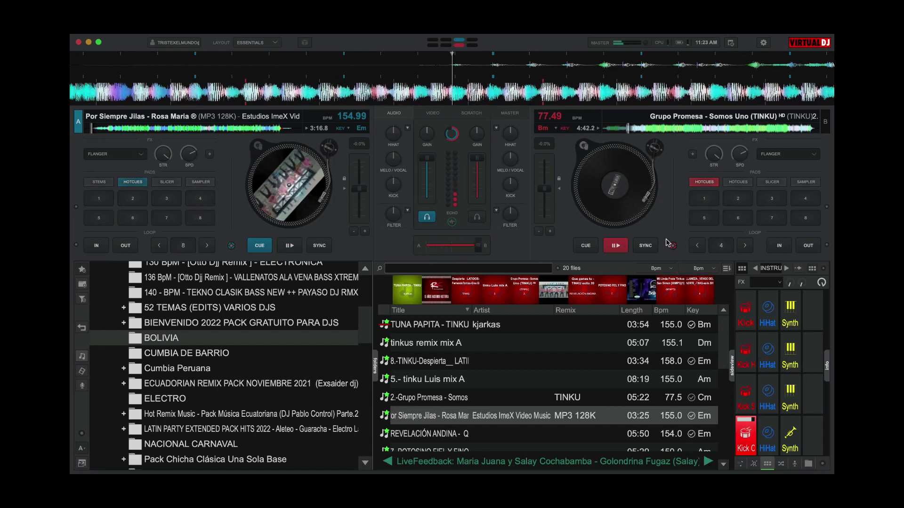
{"action": "left_click", "coordinate": [746, 410]}
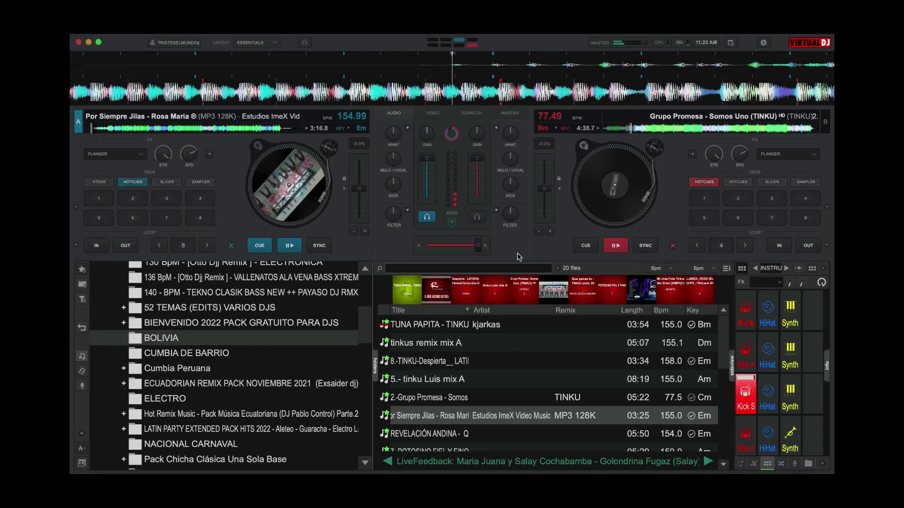
{"action": "mouse_move", "coordinate": [477, 245]}
{"action": "left_mouse_down"}
{"action": "mouse_move", "coordinate": [418, 250]}
{"action": "mouse_move", "coordinate": [479, 250]}
{"action": "left_mouse_up"}
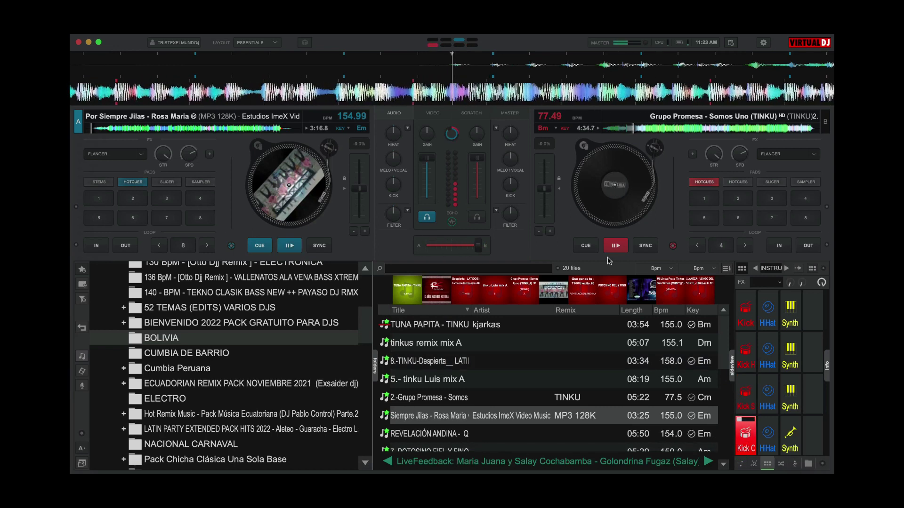
Skip forward twice in the Grupo Promesa track on deck B, cutting its sound with the crossfader after each jump
{"action": "left_click", "coordinate": [641, 127]}
{"action": "mouse_move", "coordinate": [477, 245]}
{"action": "left_mouse_down"}
{"action": "mouse_move", "coordinate": [450, 251]}
{"action": "mouse_move", "coordinate": [478, 245]}
{"action": "left_mouse_up"}
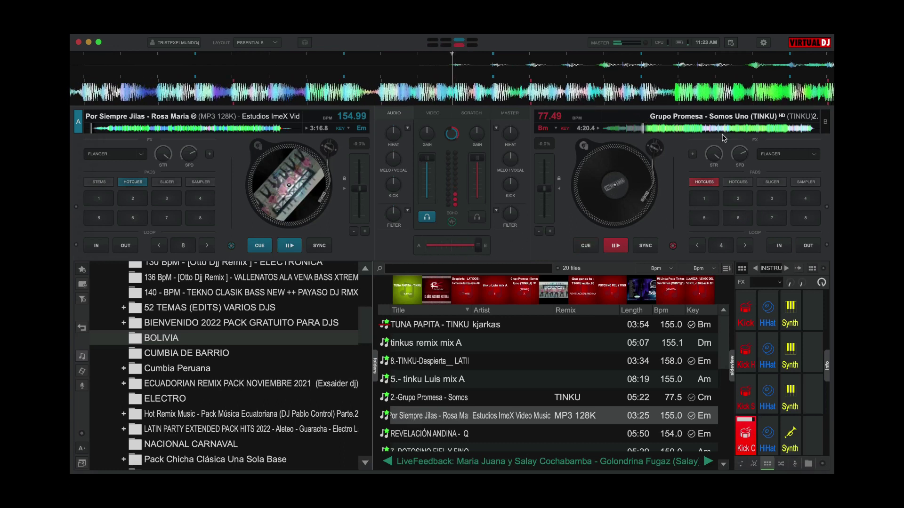
{"action": "left_click", "coordinate": [648, 132]}
{"action": "mouse_move", "coordinate": [478, 246]}
{"action": "left_mouse_down"}
{"action": "mouse_move", "coordinate": [459, 253]}
{"action": "mouse_move", "coordinate": [478, 247]}
{"action": "left_mouse_up"}
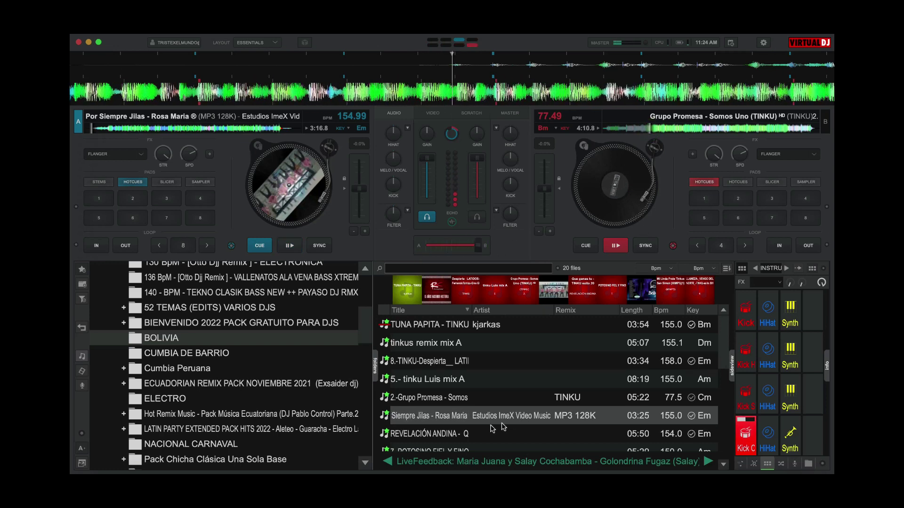
Start Por Siempre Jilas on deck A and crossfade fully from deck B to it
{"action": "left_click", "coordinate": [441, 433]}
{"action": "left_click_drag", "start_coordinate": [438, 433], "coordinate": [359, 255]}
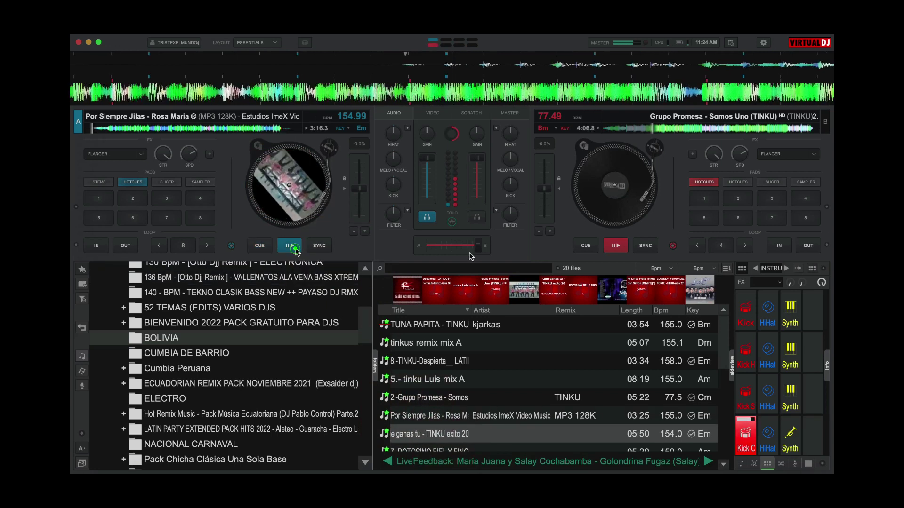
{"action": "left_click_drag", "start_coordinate": [479, 246], "coordinate": [426, 246]}
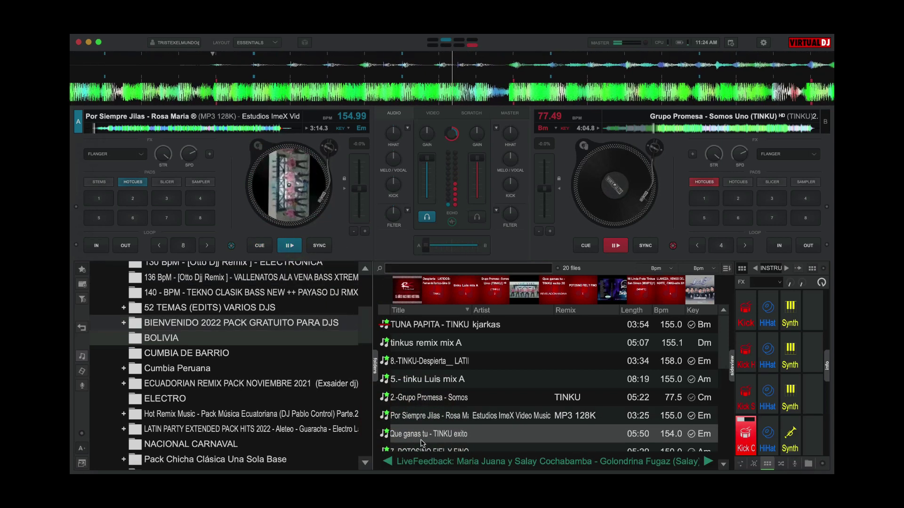
Find REVELACIÓN ANDINA - Que ganas tu in the BOLIVIA folder and load it onto deck B
{"action": "scroll", "coordinate": [451, 424], "scroll_direction": "down", "scroll_amount": 5}
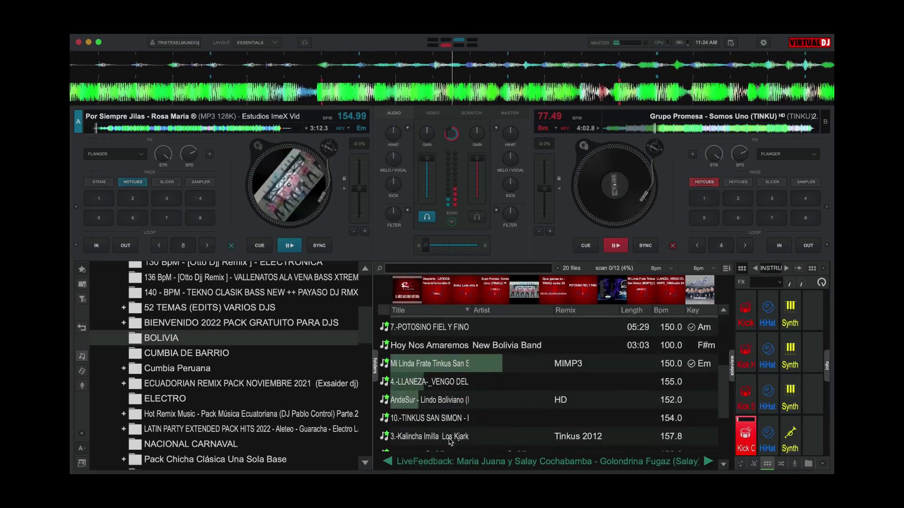
{"action": "left_click_drag", "start_coordinate": [415, 347], "coordinate": [597, 215]}
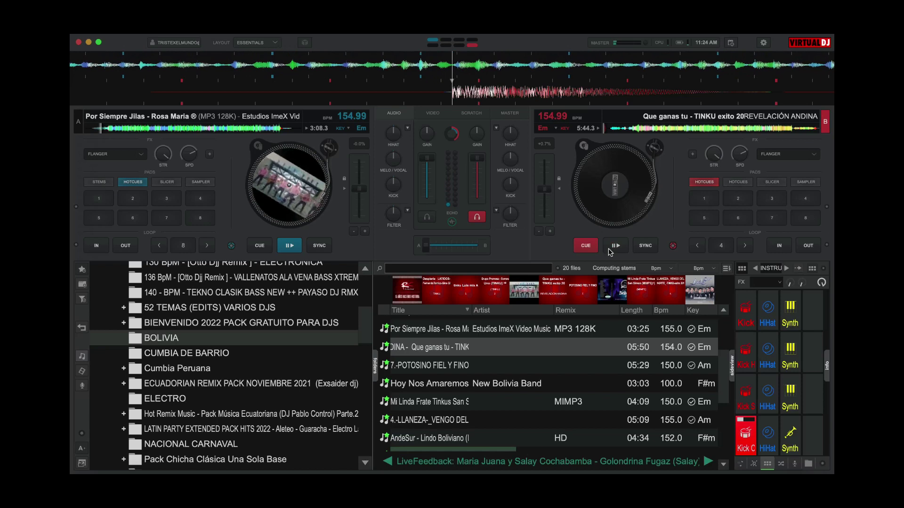
Skip forward in Por Siempre Jilas on deck A and set hot cue 1 during playback
{"action": "left_click", "coordinate": [111, 128]}
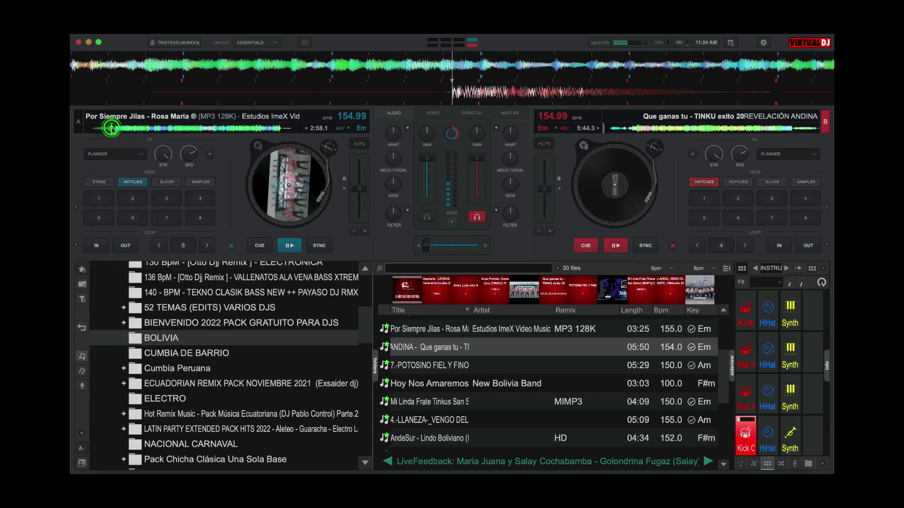
{"action": "left_click", "coordinate": [108, 199]}
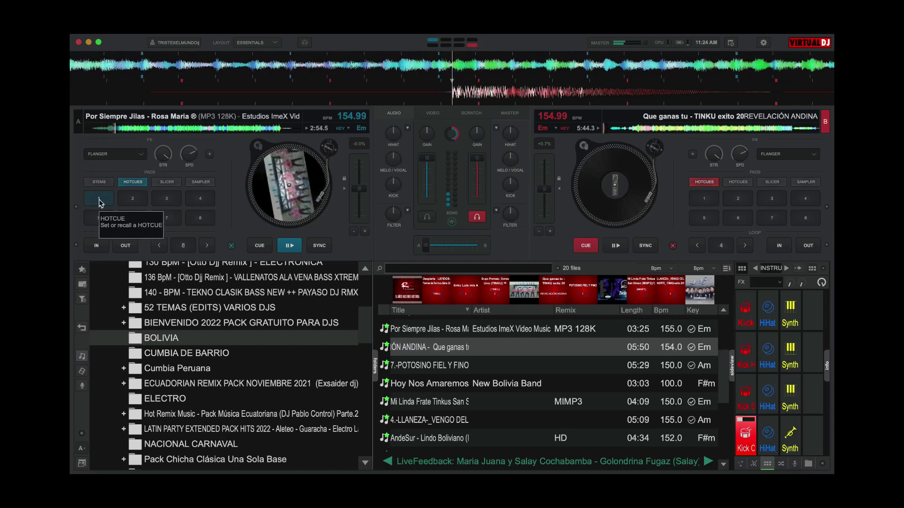
{"action": "left_click", "coordinate": [100, 199]}
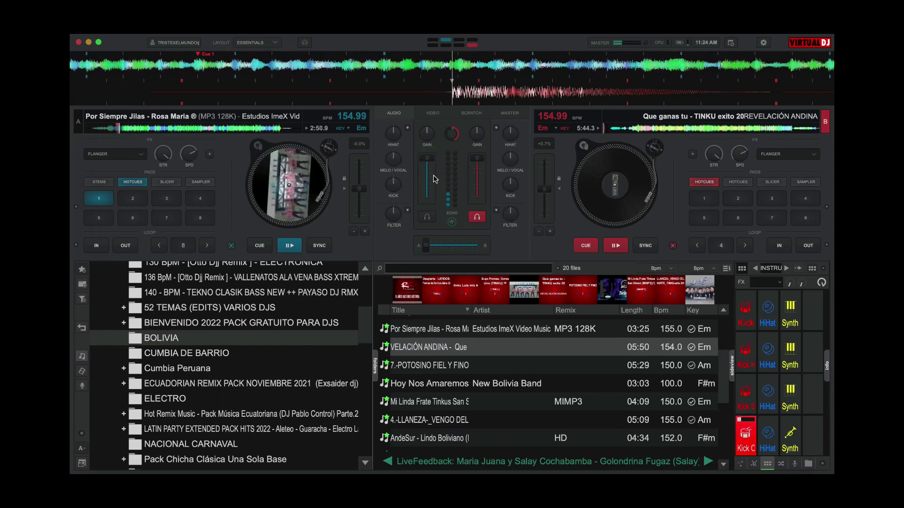
Cut deck A's sound repeatedly with its volume fader, returning it to full level each time
{"action": "left_click_drag", "start_coordinate": [431, 167], "coordinate": [434, 203]}
{"action": "left_click_drag", "start_coordinate": [441, 171], "coordinate": [444, 144]}
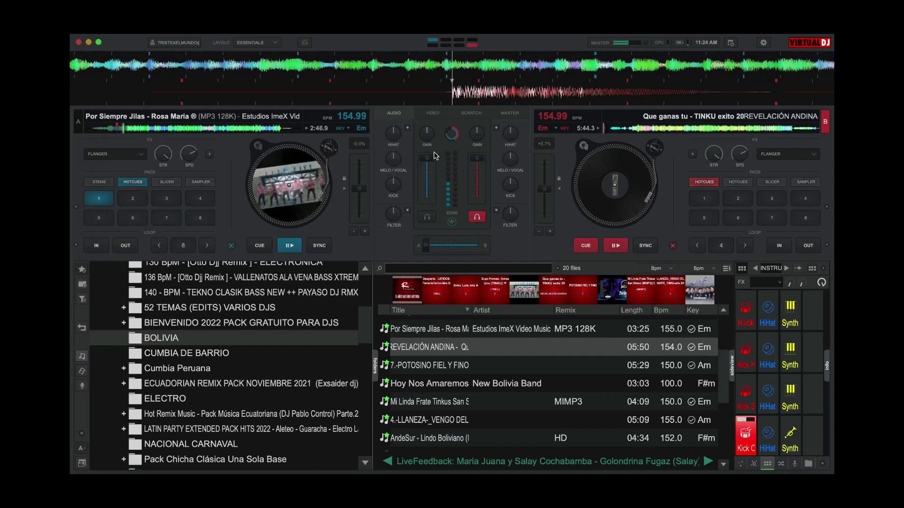
{"action": "left_click", "coordinate": [430, 159]}
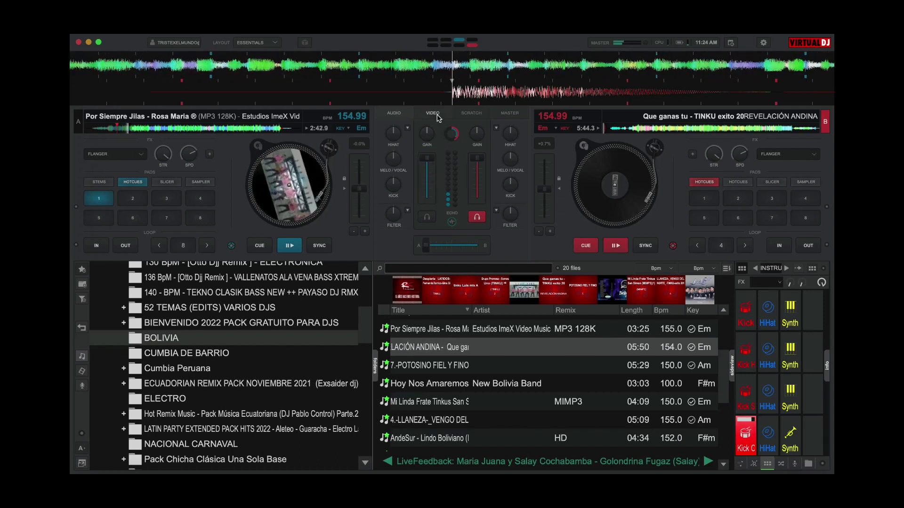
{"action": "left_click", "coordinate": [429, 162]}
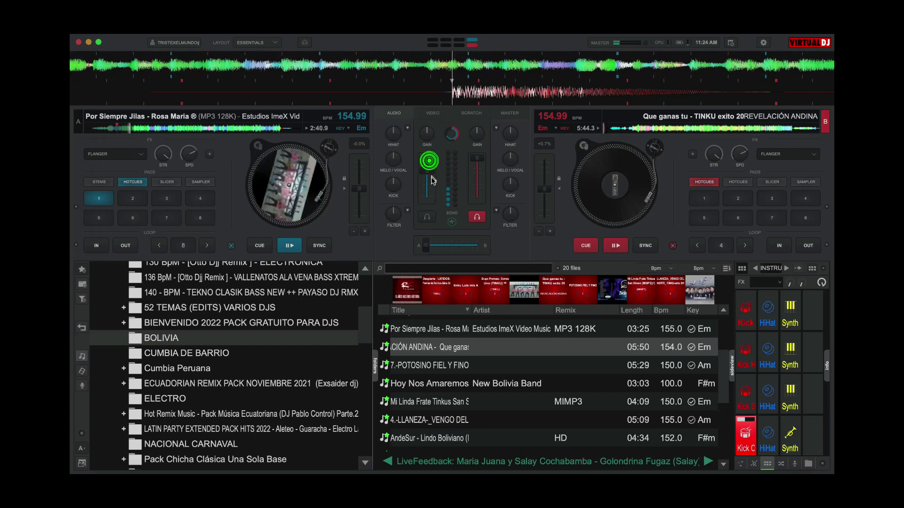
Start Que ganas tu on deck B with a full crossfade to it, and load POTOSINO FIEL Y FINO onto deck A
{"action": "left_click", "coordinate": [615, 246]}
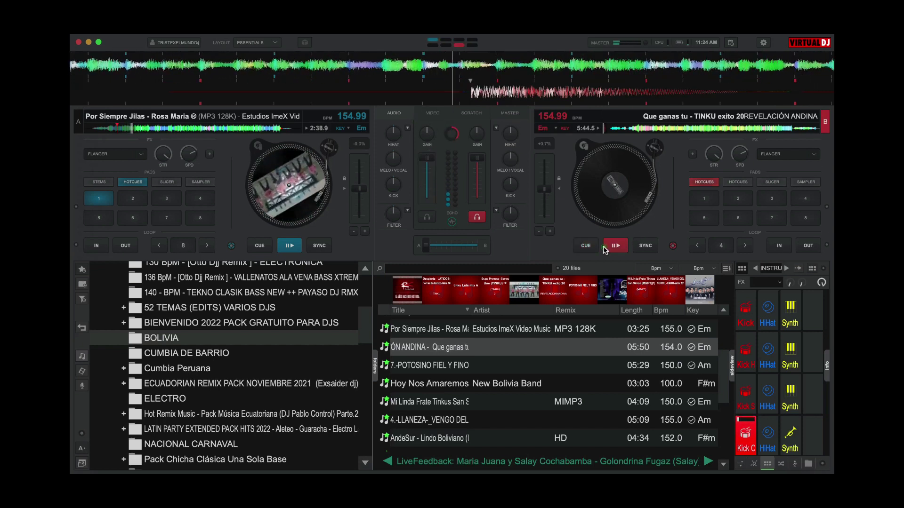
{"action": "left_click_drag", "start_coordinate": [435, 248], "coordinate": [459, 249]}
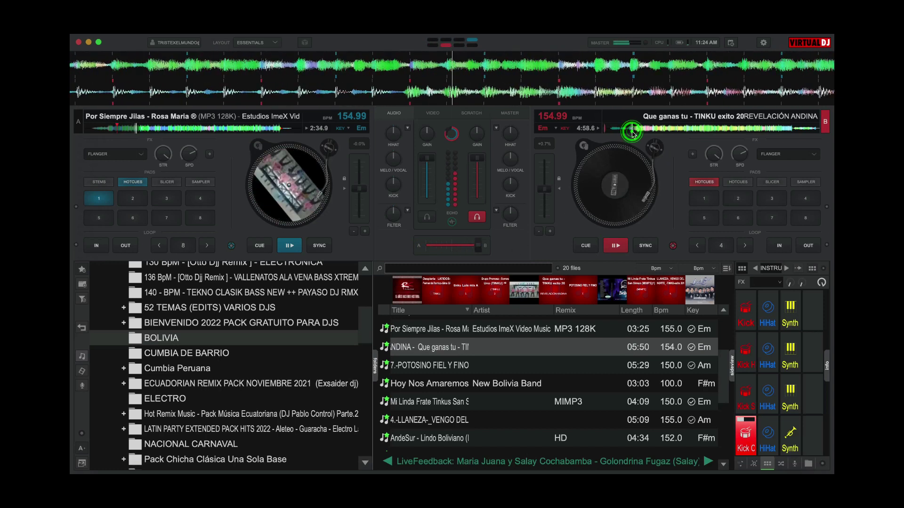
{"action": "left_click_drag", "start_coordinate": [424, 366], "coordinate": [286, 214]}
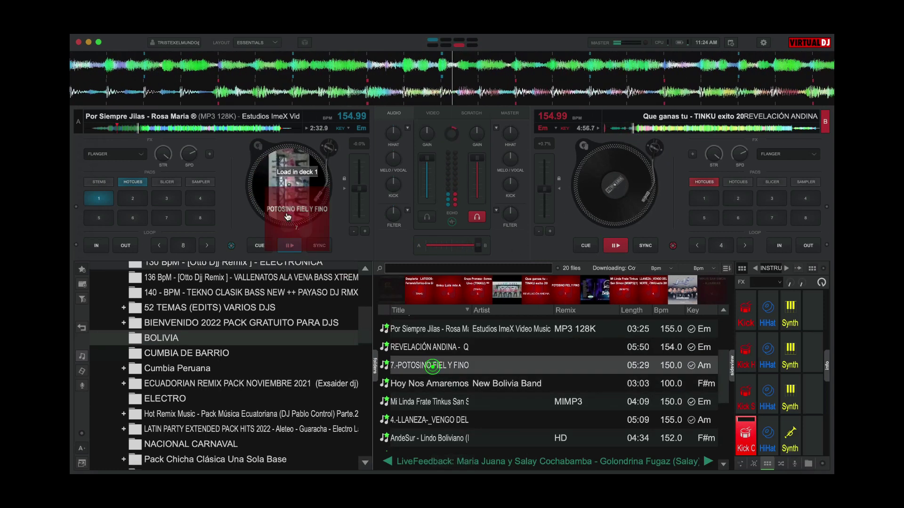
Skip forward twice in Que ganas tu on deck B, cutting its sound with the crossfader and volume fader between jumps
{"action": "left_click", "coordinate": [638, 130]}
{"action": "left_click_drag", "start_coordinate": [471, 246], "coordinate": [570, 234]}
{"action": "mouse_move", "coordinate": [478, 157]}
{"action": "left_mouse_down"}
{"action": "mouse_move", "coordinate": [476, 183]}
{"action": "mouse_move", "coordinate": [477, 157]}
{"action": "left_mouse_up"}
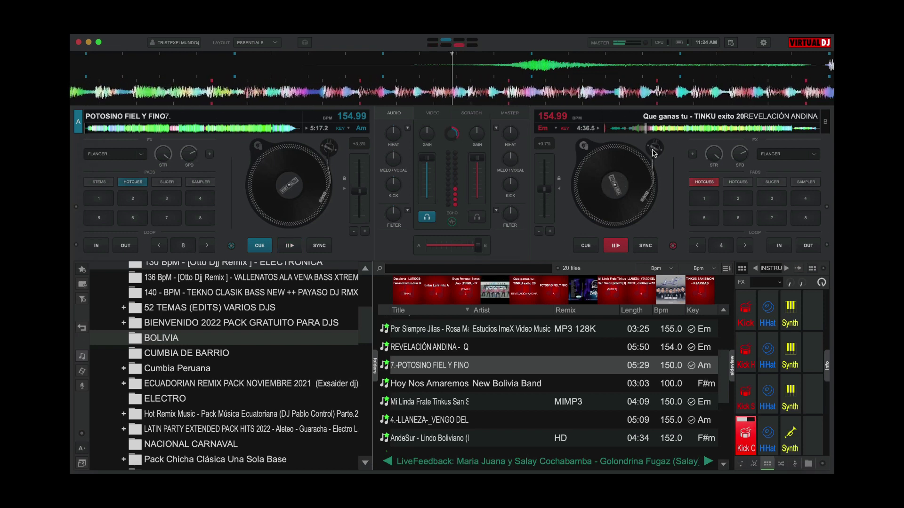
{"action": "left_click", "coordinate": [665, 127]}
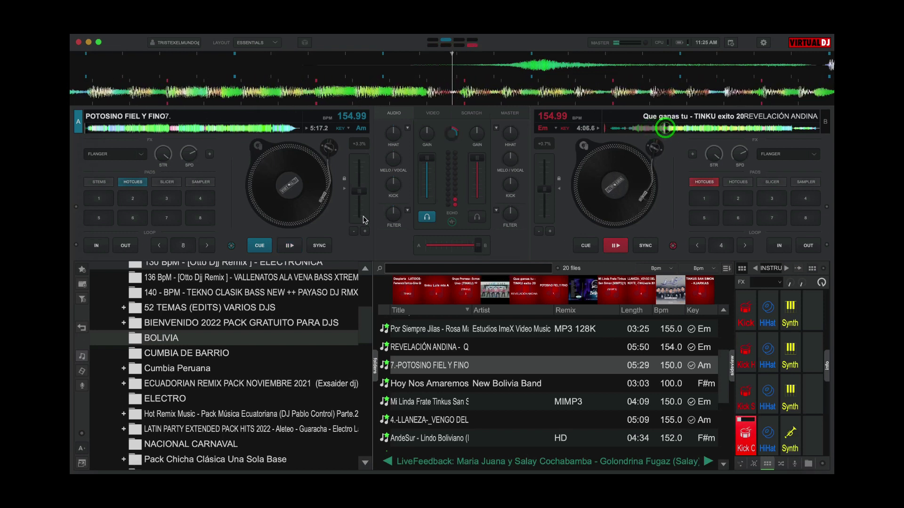
Start POTOSINO FIEL Y FINO on deck A with a full crossfade to it, and load Hoy Nos Amaremos onto deck B
{"action": "left_click", "coordinate": [295, 249]}
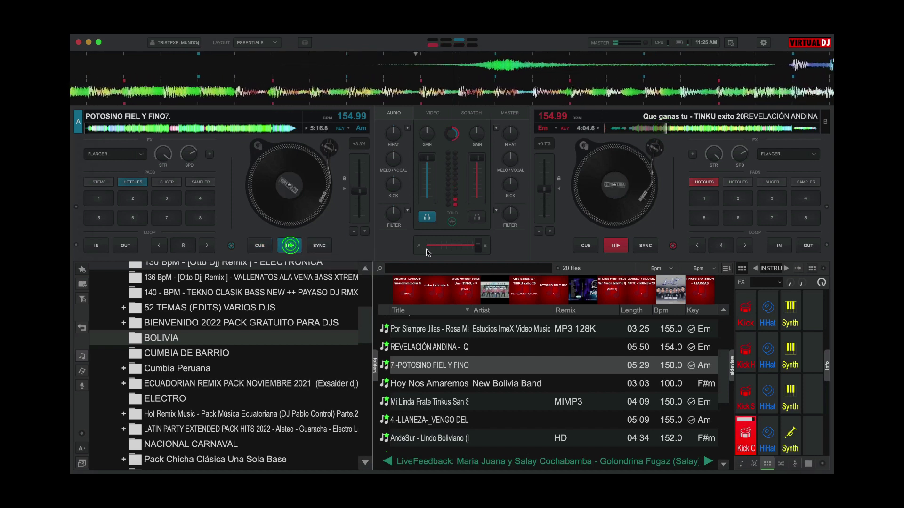
{"action": "left_click_drag", "start_coordinate": [477, 251], "coordinate": [426, 250]}
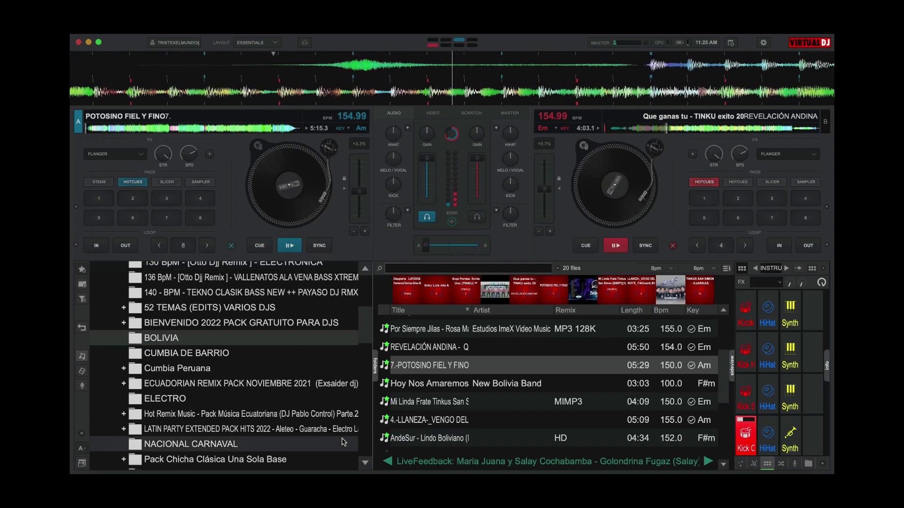
{"action": "double_click", "coordinate": [422, 384]}
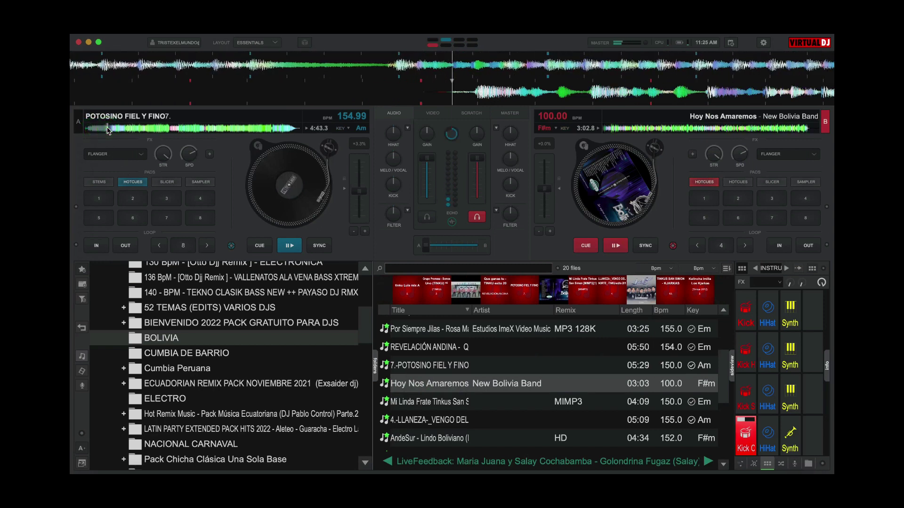
Skip forward in POTOSINO FIEL Y FINO on deck A, and replay the same passage with repeated short jumps
{"action": "mouse_move", "coordinate": [395, 169]}
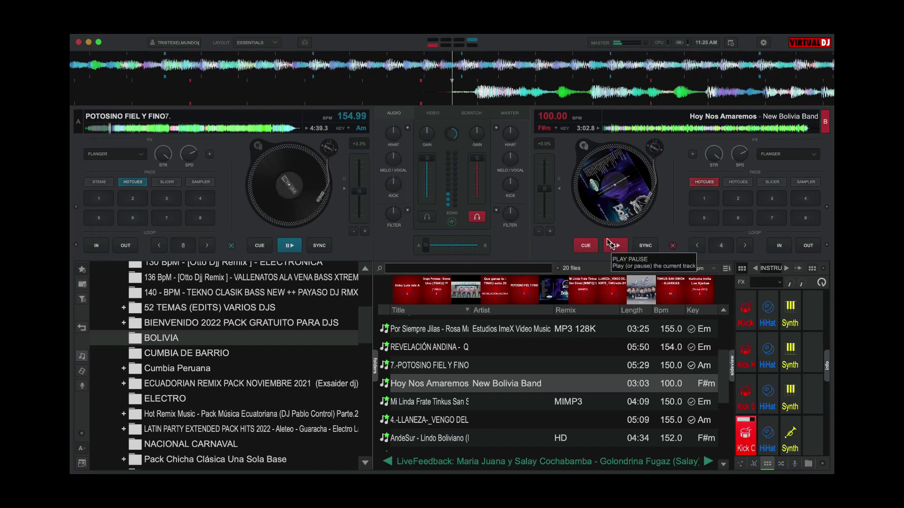
{"action": "left_click", "coordinate": [126, 131]}
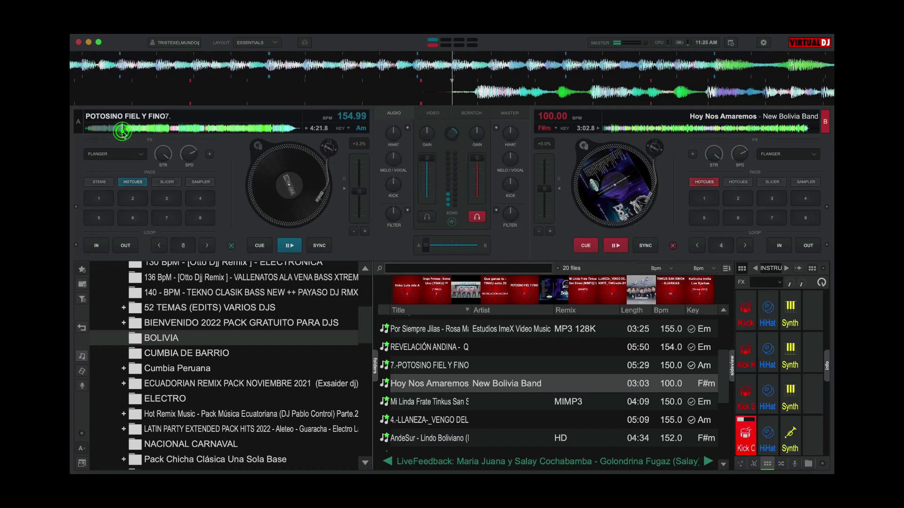
{"action": "left_click", "coordinate": [124, 131]}
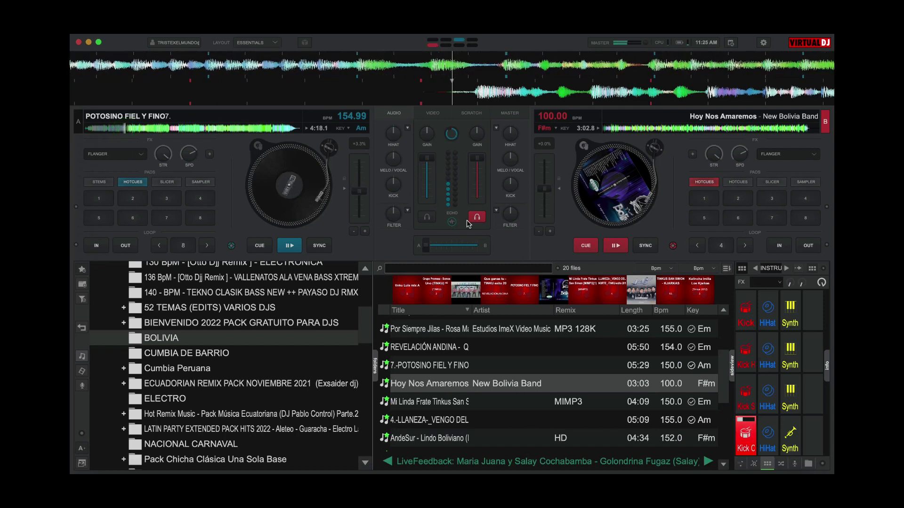
{"action": "left_click", "coordinate": [124, 129]}
{"action": "left_click", "coordinate": [123, 129]}
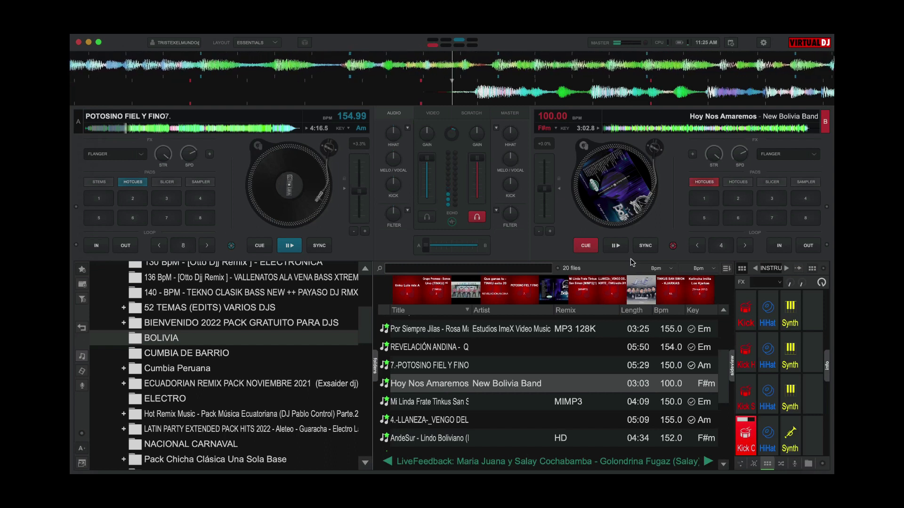
Start Hoy Nos Amaremos on deck B with a full crossfade to it, and load Mi Linda Frate Tinkus San Simon onto deck A
{"action": "left_click", "coordinate": [613, 245]}
{"action": "left_click_drag", "start_coordinate": [426, 245], "coordinate": [478, 246]}
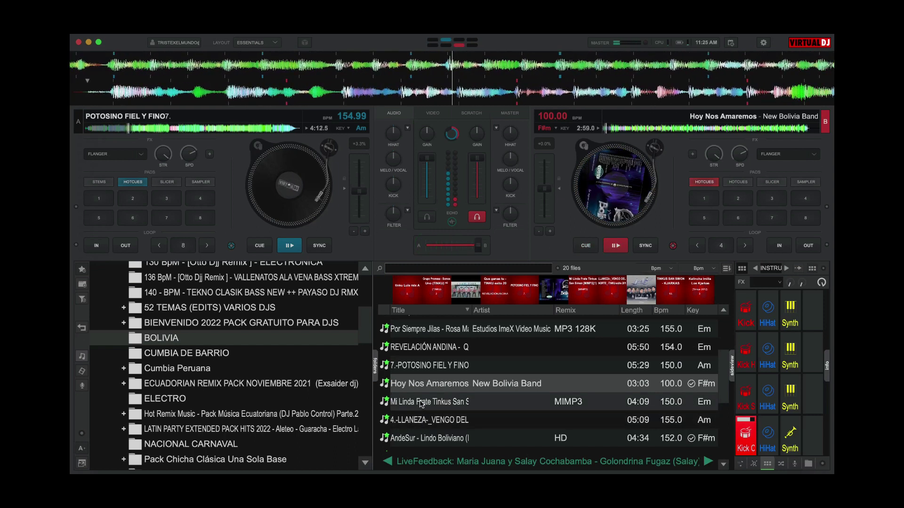
{"action": "left_click_drag", "start_coordinate": [420, 402], "coordinate": [297, 227]}
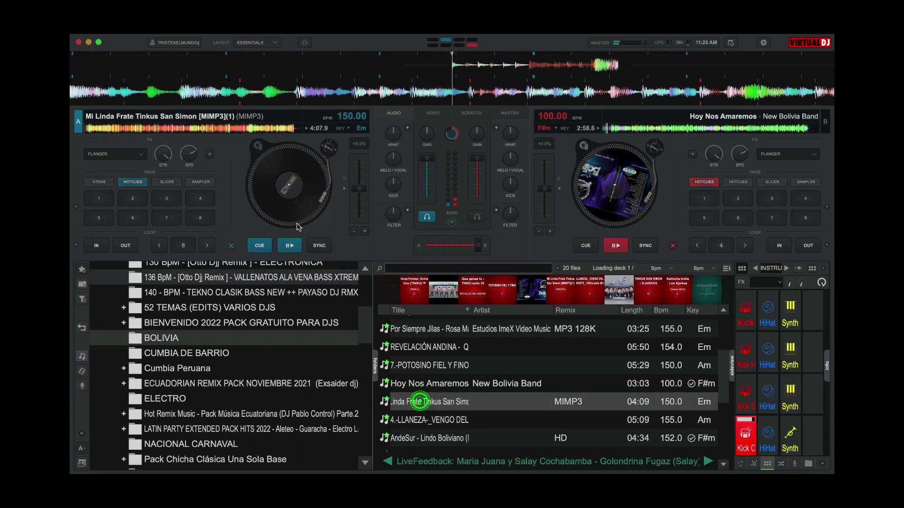
Skip forward in Hoy Nos Amaremos on deck B, and start and crossfade to Mi Linda Frate on deck A
{"action": "left_click", "coordinate": [672, 128]}
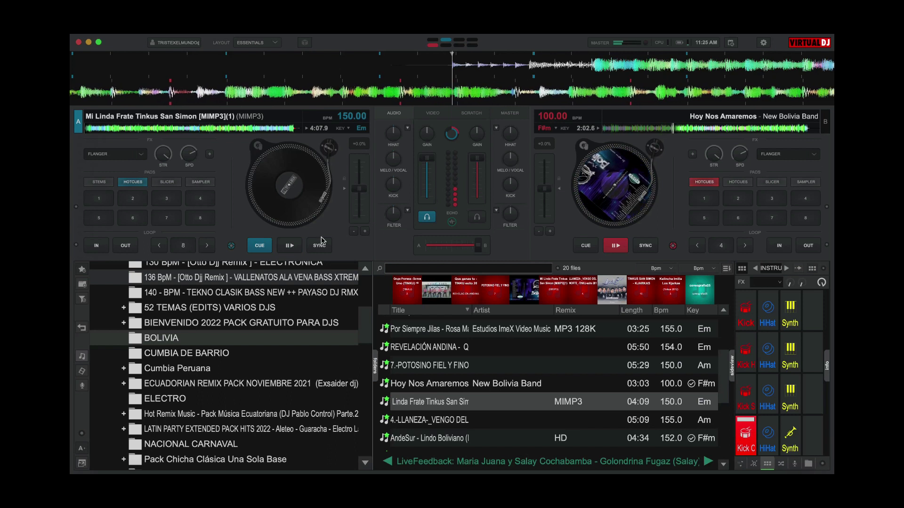
{"action": "left_click", "coordinate": [290, 245]}
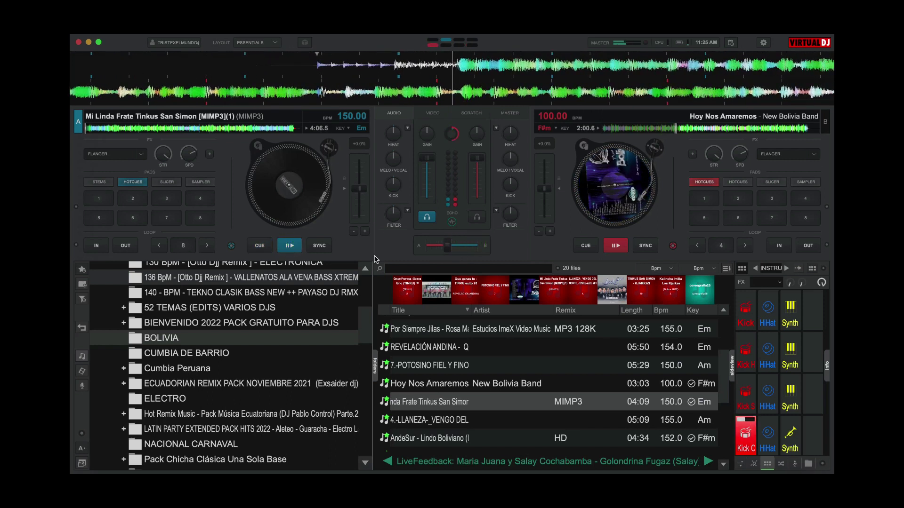
Load LLANEZA - VENGO DEL NORTE onto deck B and skip forward in Mi Linda Frate on deck A
{"action": "double_click", "coordinate": [456, 419]}
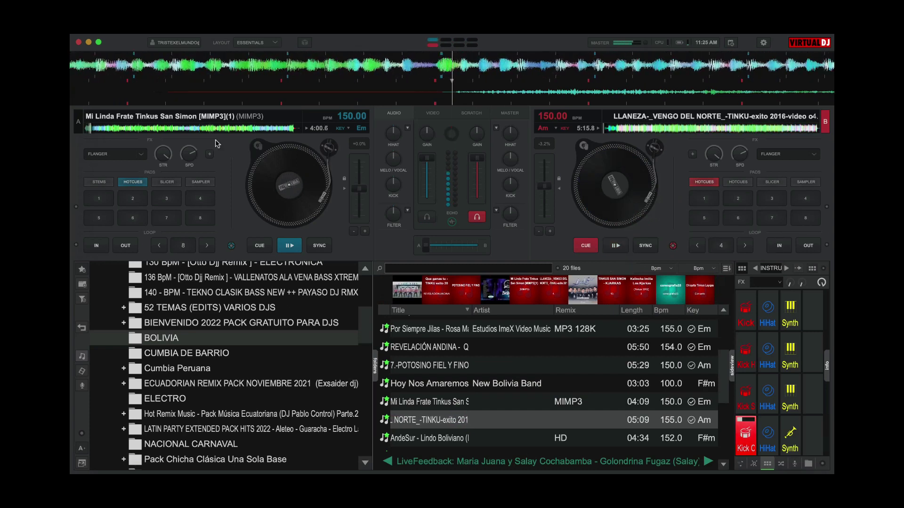
{"action": "left_click", "coordinate": [102, 134]}
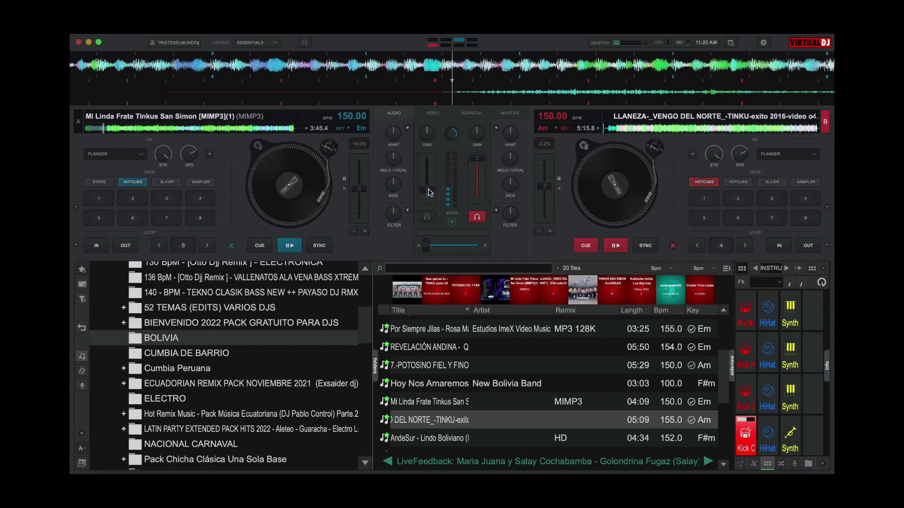
Start LLANEZA - VENGO DEL NORTE on deck B with a full crossfade to it, and skip past its intro
{"action": "left_click", "coordinate": [617, 247]}
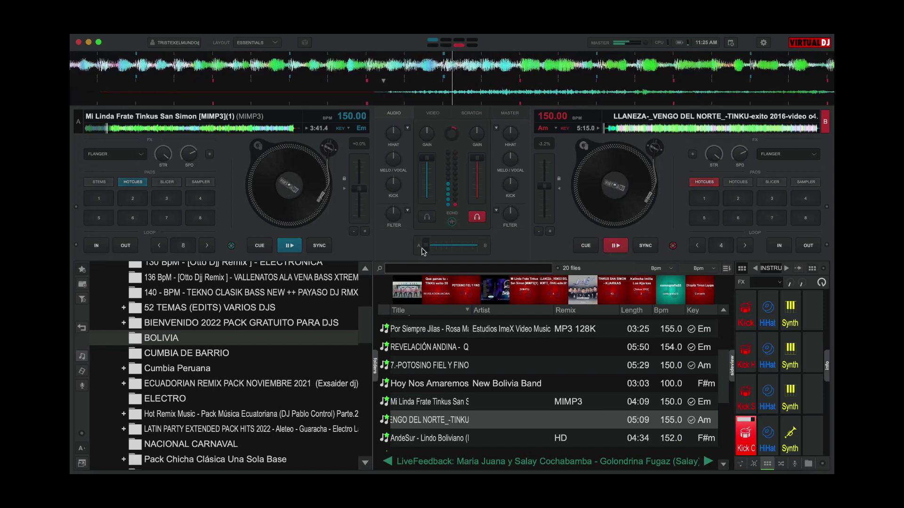
{"action": "left_click_drag", "start_coordinate": [462, 250], "coordinate": [482, 247]}
{"action": "left_click", "coordinate": [616, 133]}
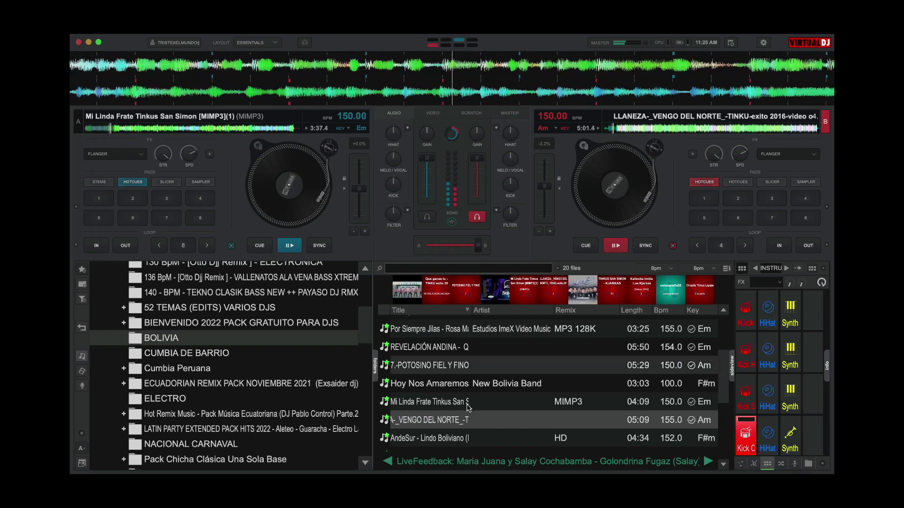
Load AndeSur - Lindo Boliviano onto deck A and skip forward in the LLANEZA track on deck B
{"action": "double_click", "coordinate": [414, 438]}
{"action": "scroll", "coordinate": [466, 386], "scroll_direction": "down", "scroll_amount": 4}
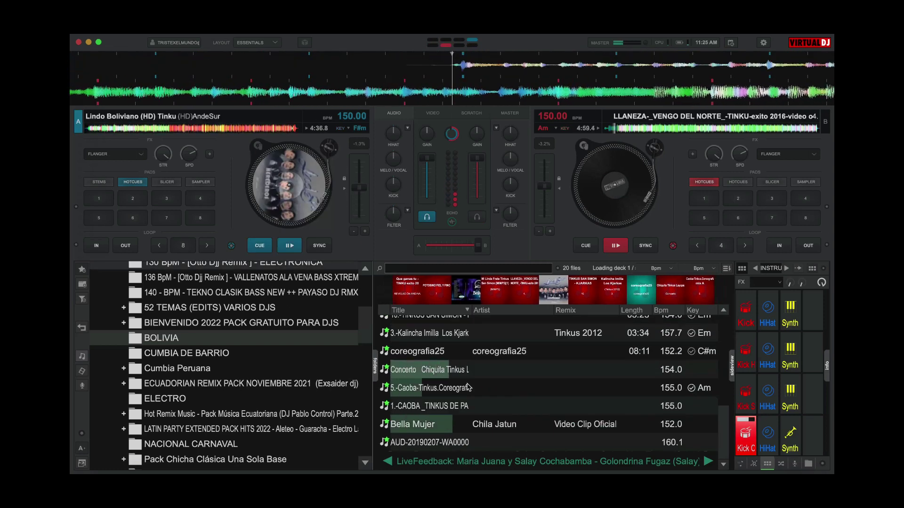
{"action": "scroll", "coordinate": [469, 396], "scroll_direction": "up", "scroll_amount": 3}
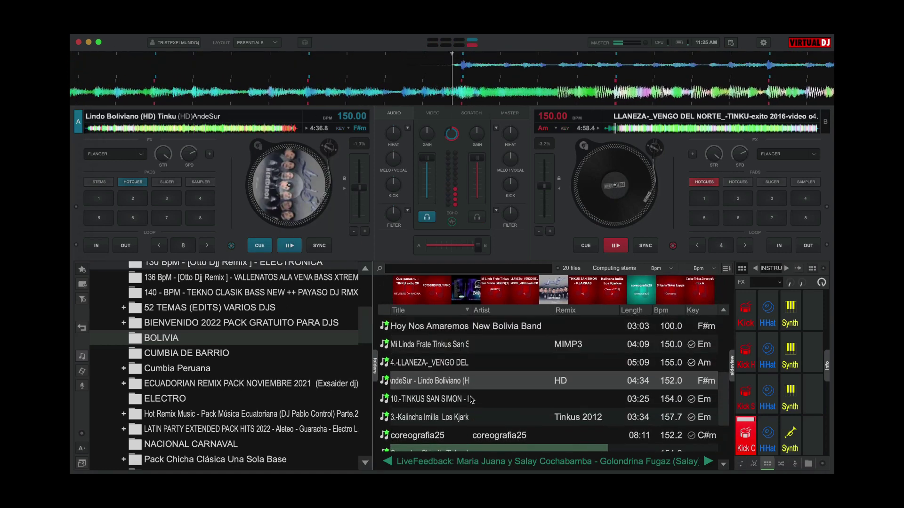
{"action": "left_click", "coordinate": [629, 128]}
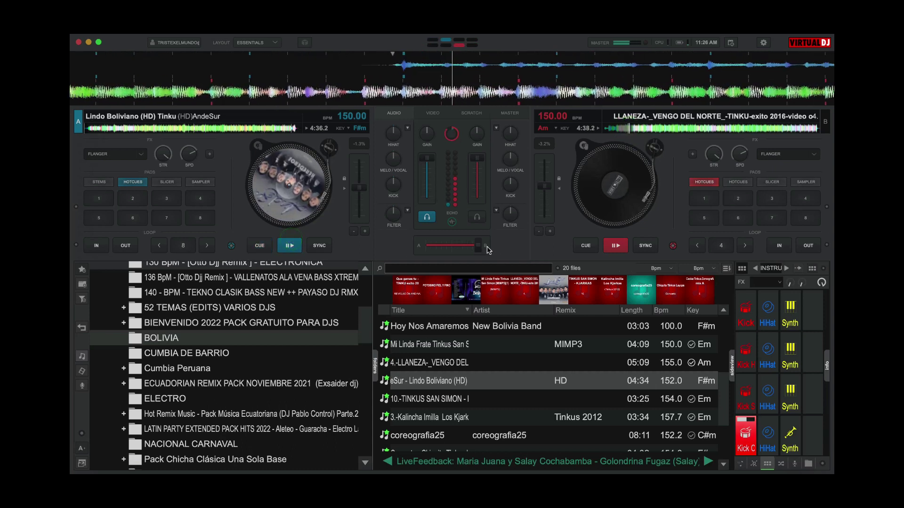
Crossfade fully to Lindo Boliviano on deck A and load TINKUS SAN SIMON - KJARKAS onto deck B
{"action": "left_click_drag", "start_coordinate": [480, 250], "coordinate": [426, 246]}
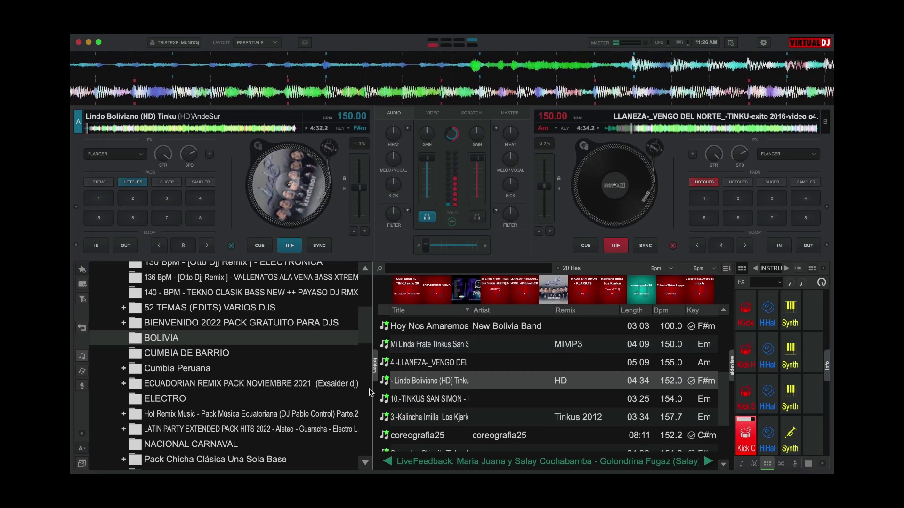
{"action": "double_click", "coordinate": [409, 399]}
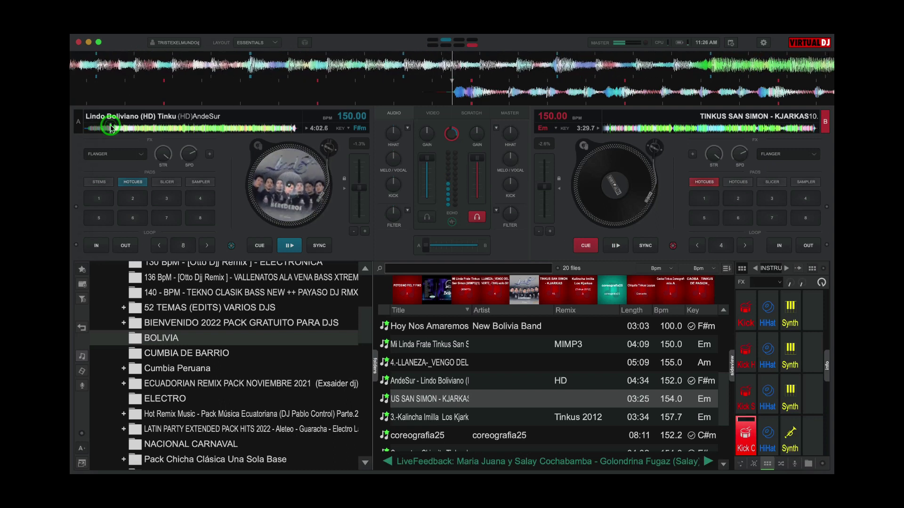
Skip forward in Lindo Boliviano on deck A, cutting its sound with the volume fader before and after the jump
{"action": "left_click_drag", "start_coordinate": [422, 172], "coordinate": [427, 104]}
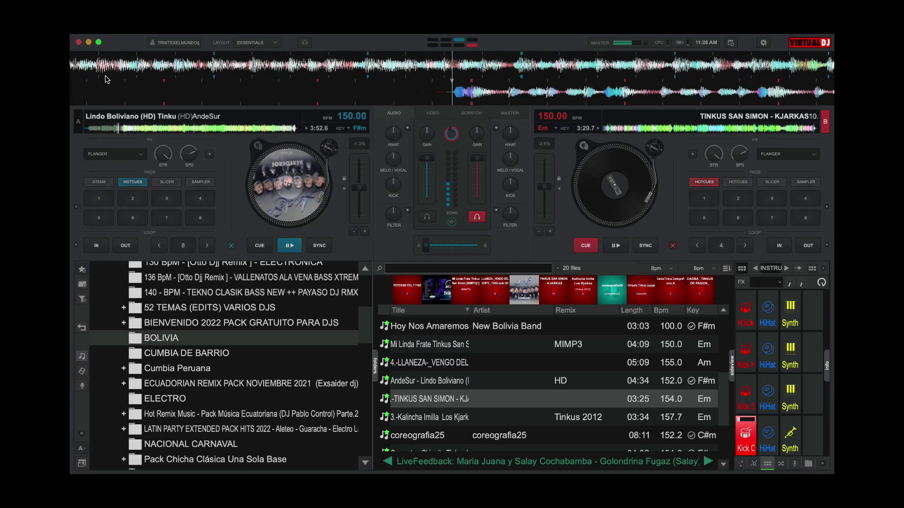
{"action": "left_click", "coordinate": [140, 129]}
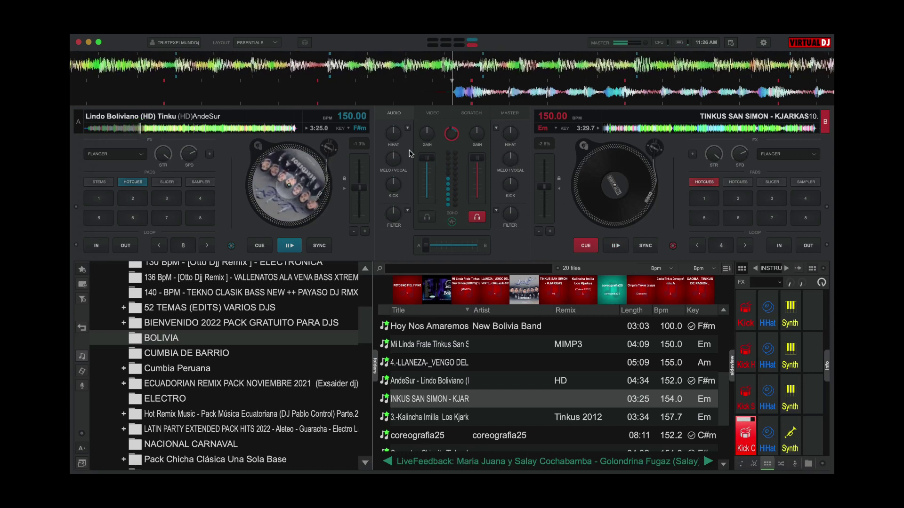
{"action": "left_click_drag", "start_coordinate": [425, 167], "coordinate": [427, 184]}
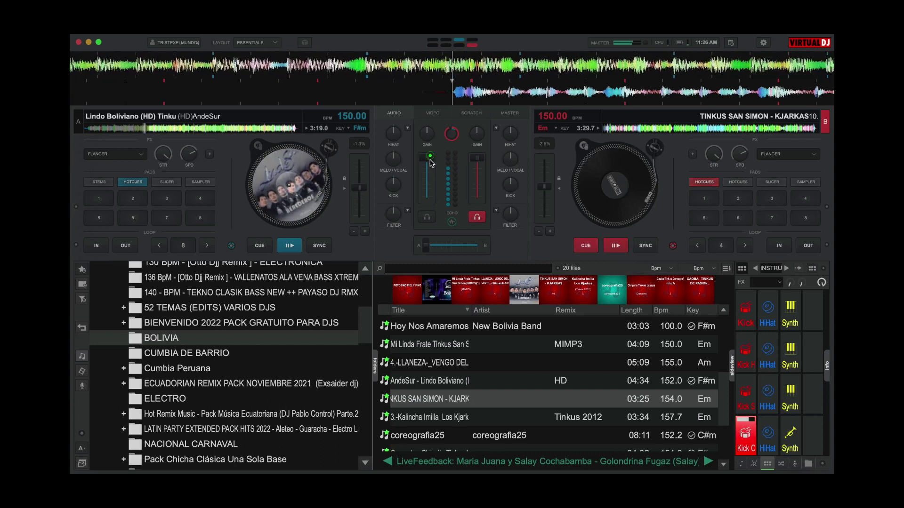
Start TINKUS SAN SIMON - KJARKAS on deck B and crossfade fully from deck A to it
{"action": "left_click", "coordinate": [614, 246]}
{"action": "left_click_drag", "start_coordinate": [424, 248], "coordinate": [468, 253]}
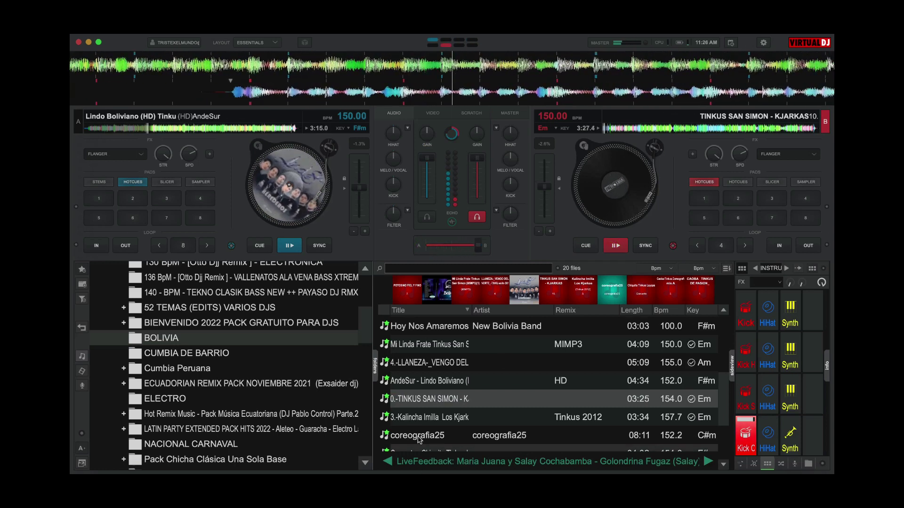
Load Kalincha Imilla - Los Kjarkas onto deck A and skip forward in TINKUS SAN SIMON - KJARKAS on deck B
{"action": "double_click", "coordinate": [413, 417]}
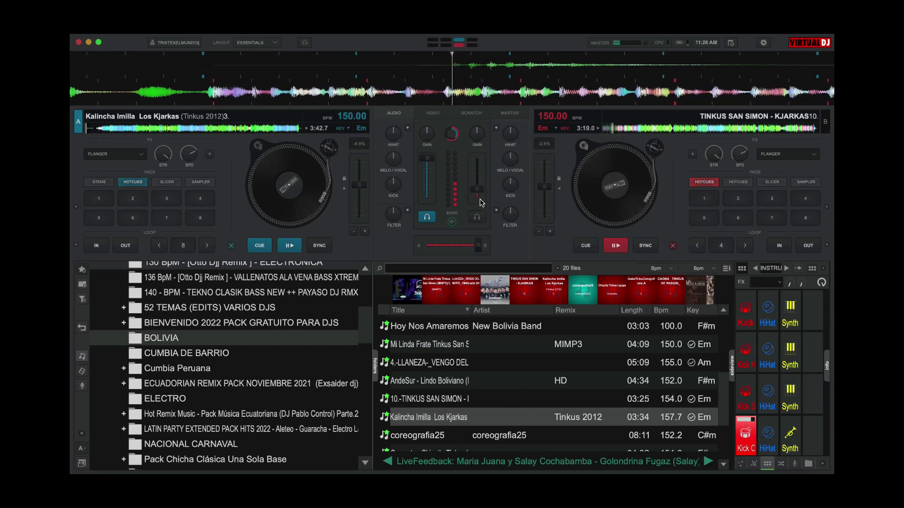
{"action": "left_click", "coordinate": [674, 132]}
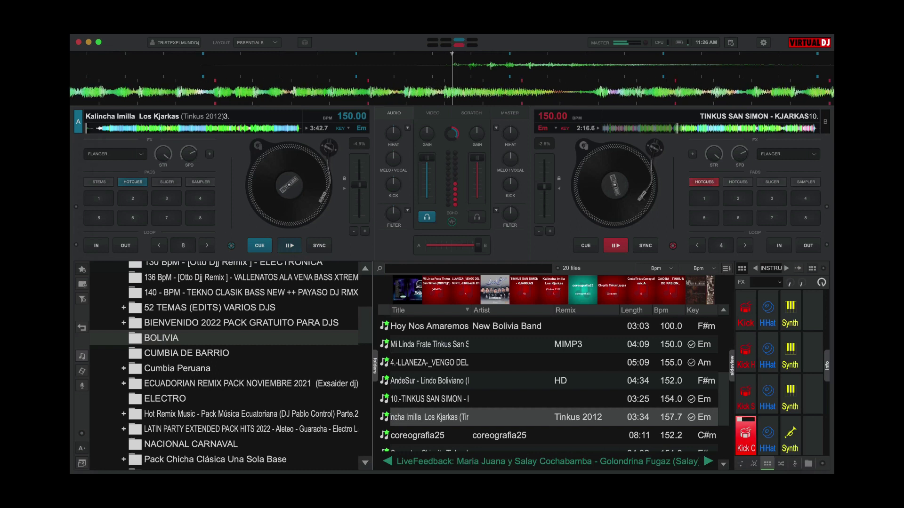
Start Kalincha Imilla on deck A and crossfade fully from deck B to it
{"action": "left_click", "coordinate": [289, 245]}
{"action": "left_click_drag", "start_coordinate": [477, 245], "coordinate": [425, 245]}
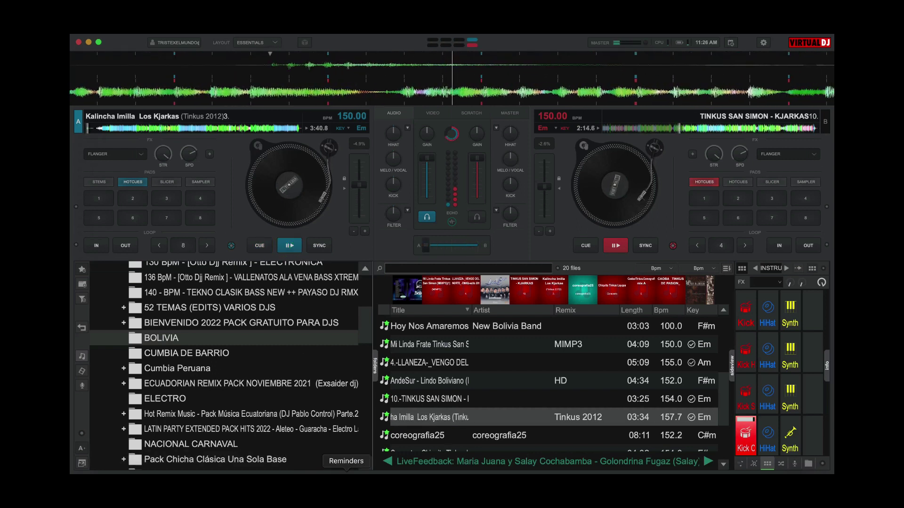
Jump between several sections of Kalincha Imilla on deck A, ending further into the track
{"action": "left_click", "coordinate": [99, 128]}
{"action": "left_click", "coordinate": [106, 128]}
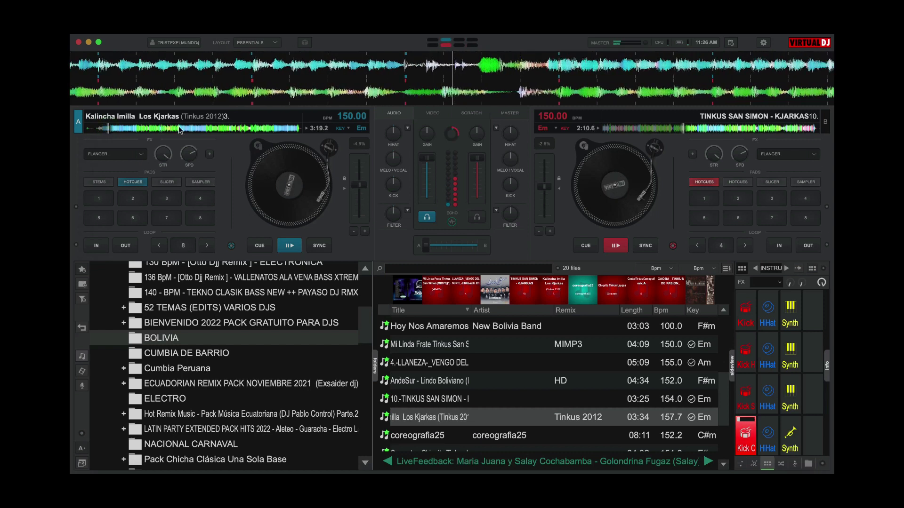
{"action": "left_click", "coordinate": [151, 128]}
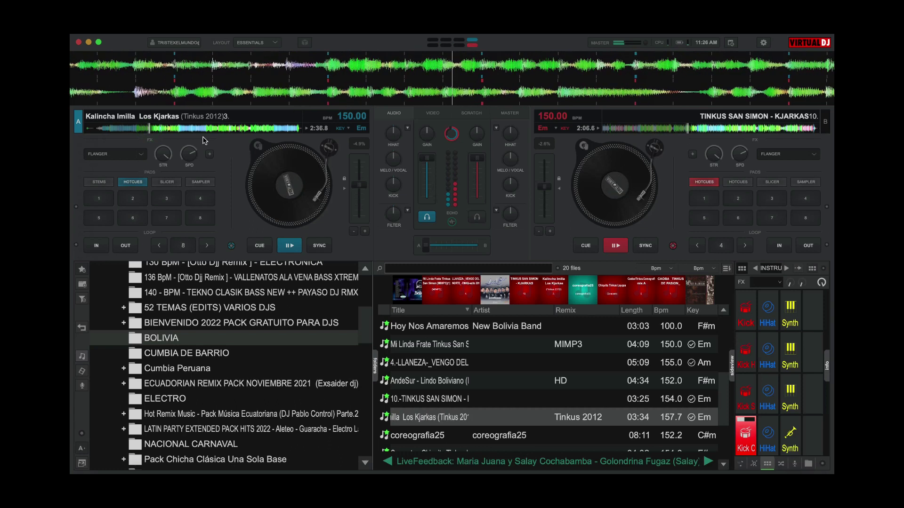
{"action": "left_click", "coordinate": [136, 128]}
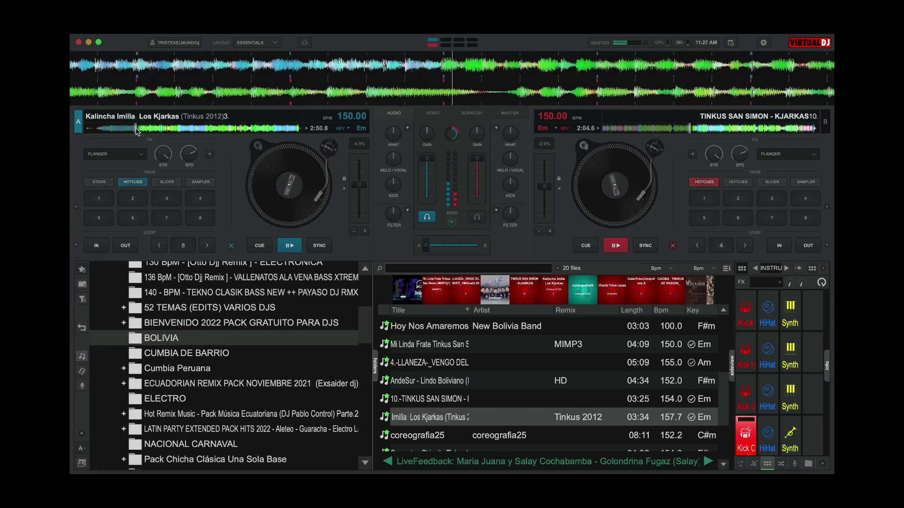
{"action": "left_click", "coordinate": [149, 128]}
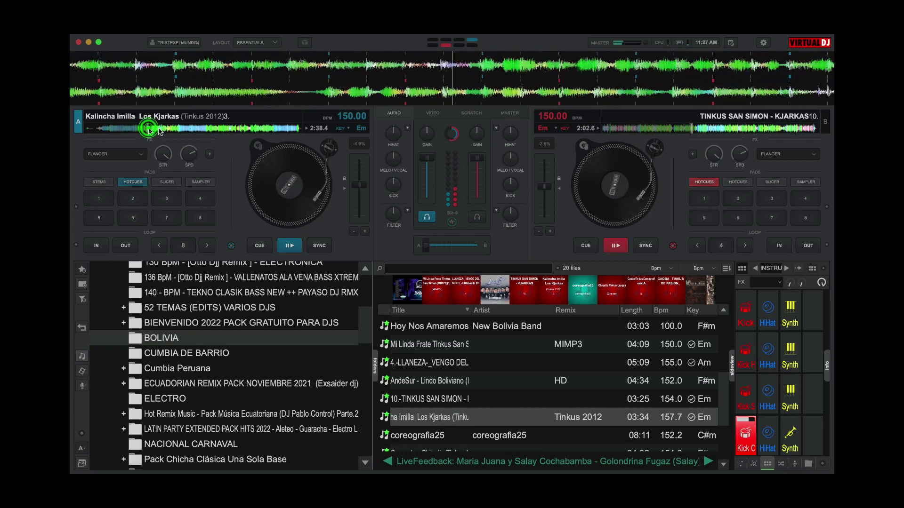
{"action": "left_click", "coordinate": [168, 128]}
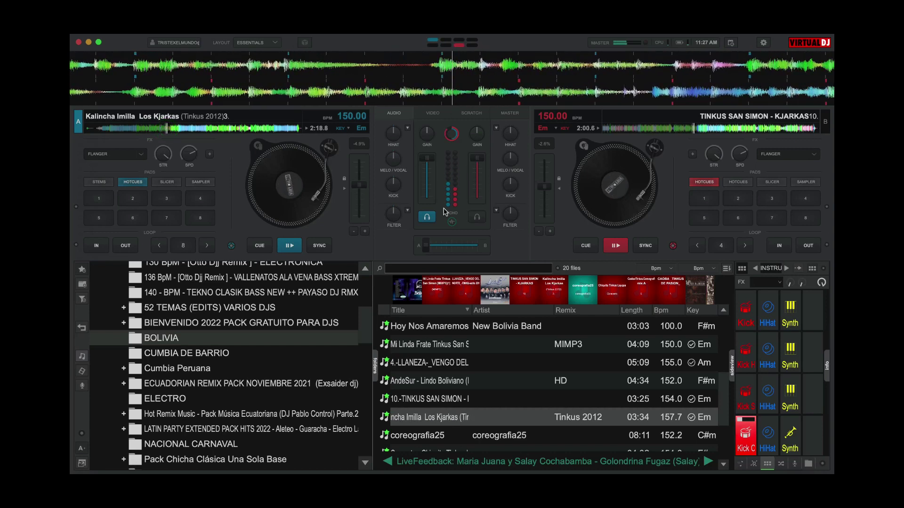
Load coreografia25 onto deck B, start it and crossfade fully from deck A to it
{"action": "double_click", "coordinate": [421, 436]}
{"action": "left_click", "coordinate": [613, 244]}
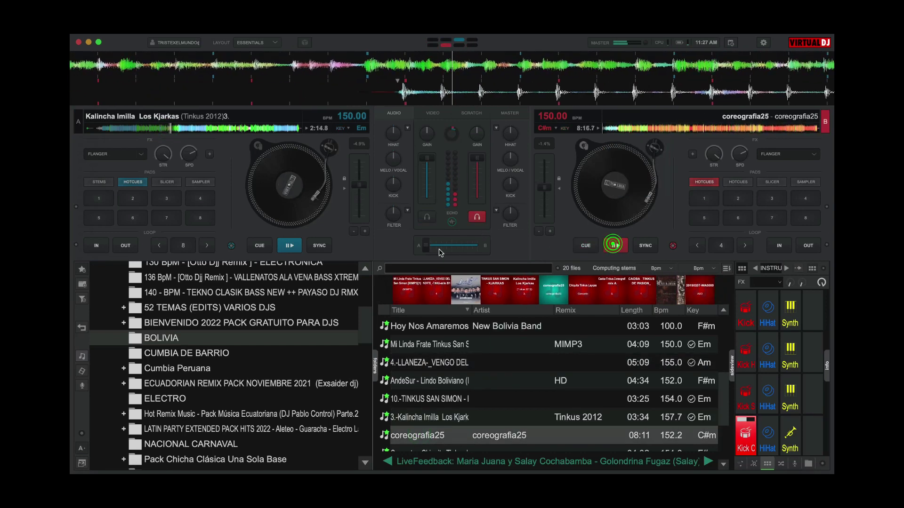
Load Concerto Chiquita Tinkus Layqas onto deck A and skip forward through coreografia25 on deck B
{"action": "scroll", "coordinate": [415, 379], "scroll_direction": "down", "scroll_amount": 4}
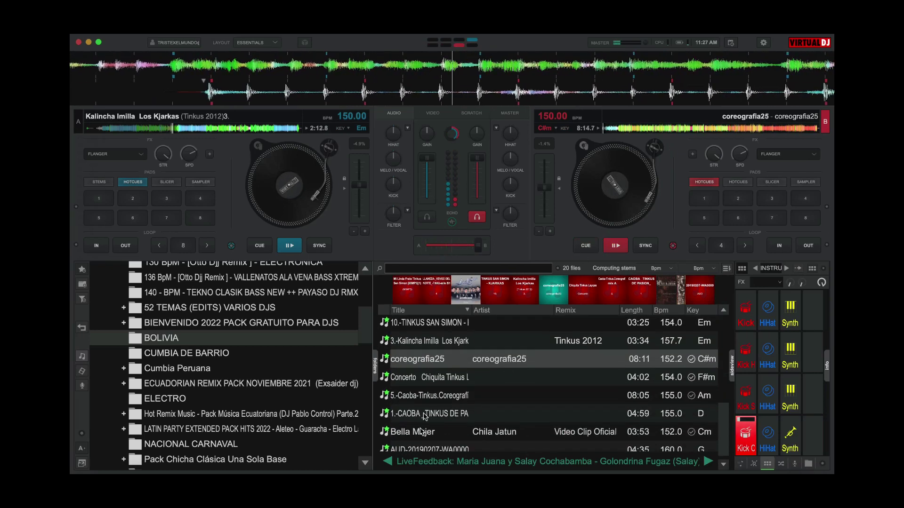
{"action": "left_click_drag", "start_coordinate": [415, 379], "coordinate": [291, 188]}
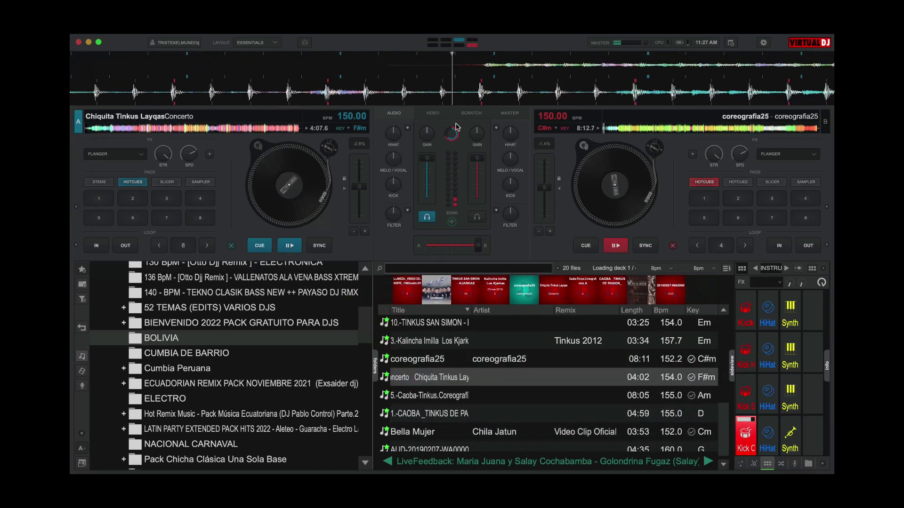
{"action": "left_click", "coordinate": [617, 131]}
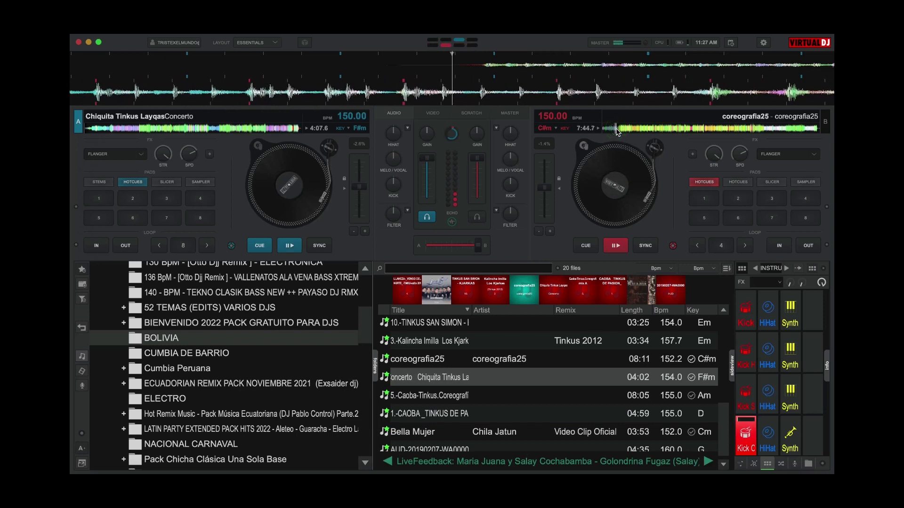
{"action": "key", "text": "space"}
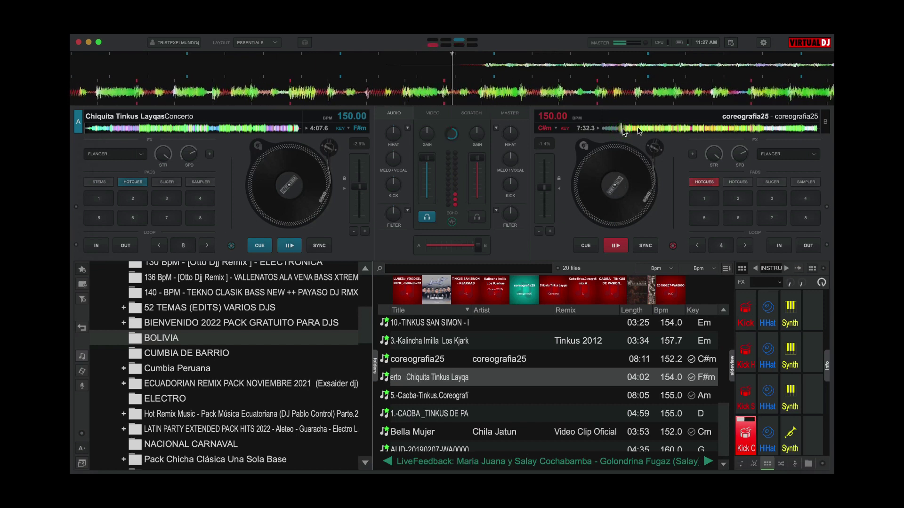
{"action": "left_click", "coordinate": [692, 129]}
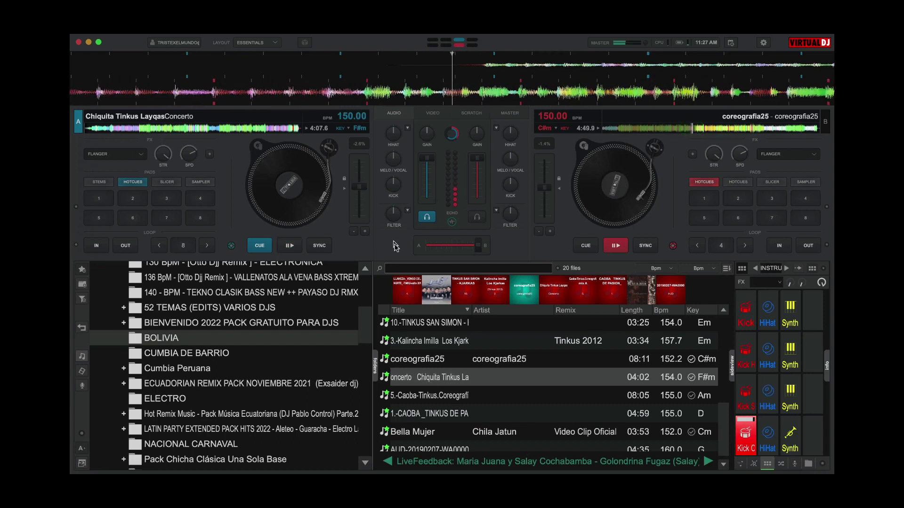
Start and crossfade fully to Chiquita Tinkus Layqas on deck A, and load Caoba-Tinkus.Coreografía mix onto deck B
{"action": "left_click", "coordinate": [290, 245]}
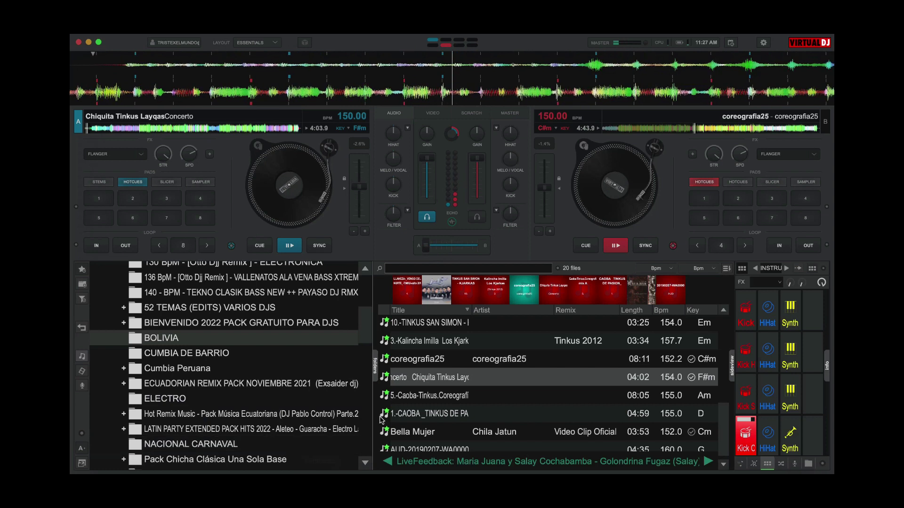
{"action": "left_click_drag", "start_coordinate": [396, 397], "coordinate": [641, 166]}
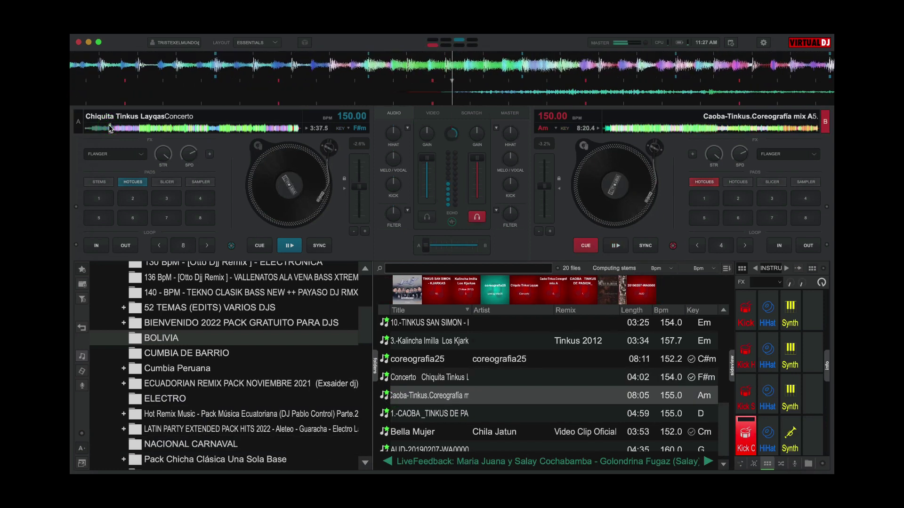
{"action": "scroll", "coordinate": [413, 351], "scroll_direction": "down", "scroll_amount": 1}
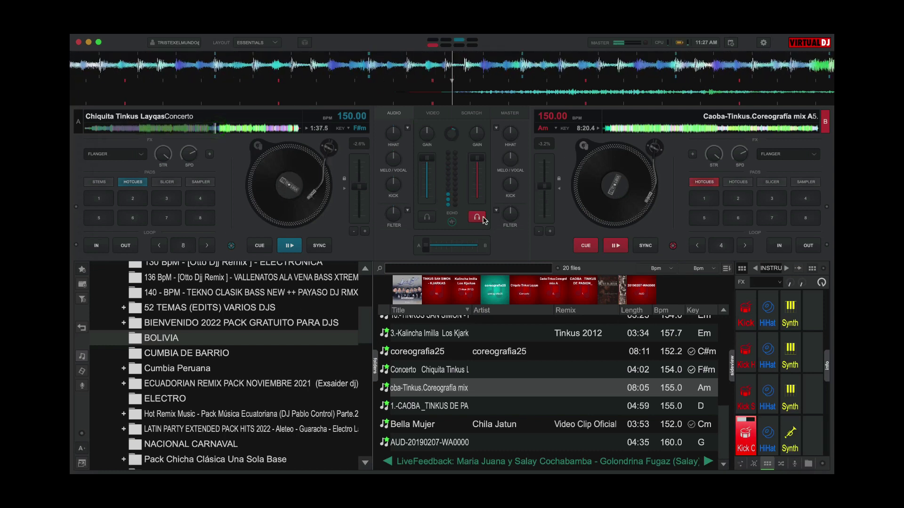
Start Caoba-Tinkus.Coreografía mix on deck B, crossfade fully to it and skip past its intro
{"action": "left_click", "coordinate": [616, 245]}
{"action": "left_click_drag", "start_coordinate": [426, 245], "coordinate": [478, 246]}
{"action": "left_click", "coordinate": [608, 130]}
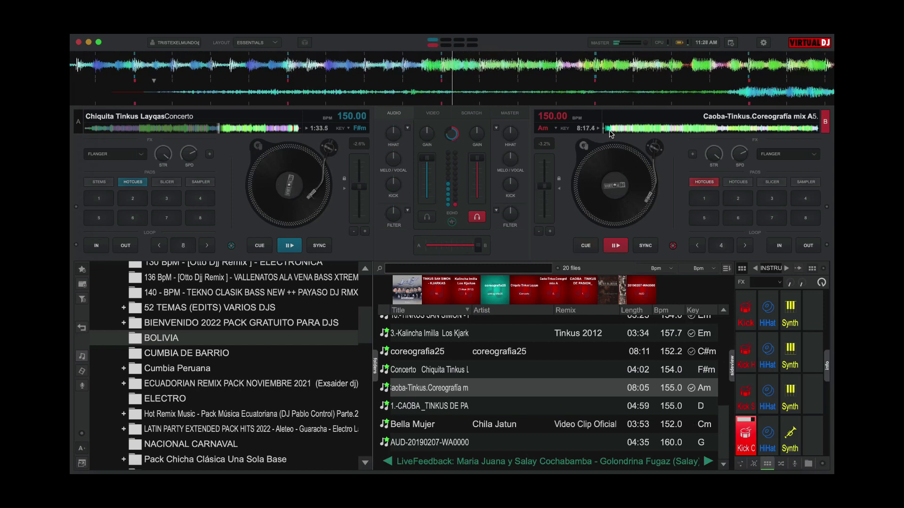
Load CAOBA _TINKUS DE PASION onto deck A and skip forward in Caoba-Tinkus.Coreografía mix on deck B
{"action": "double_click", "coordinate": [425, 405]}
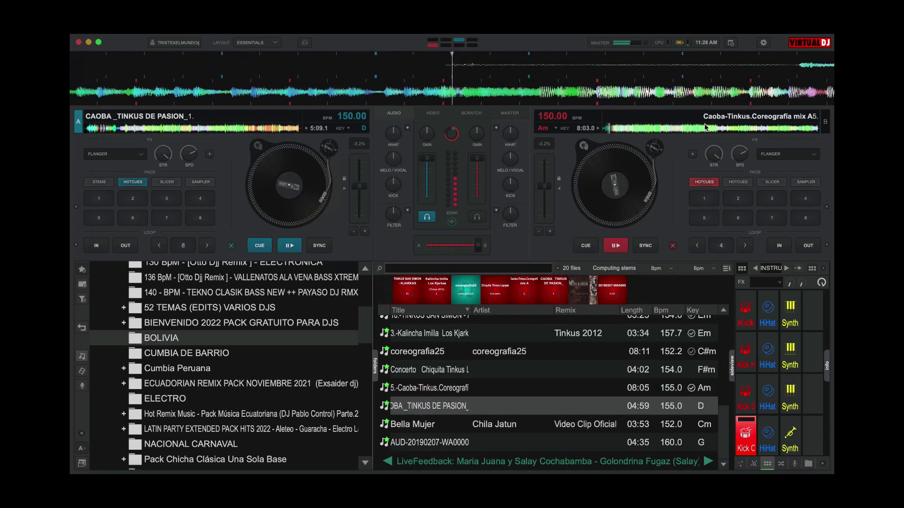
{"action": "left_click", "coordinate": [632, 129]}
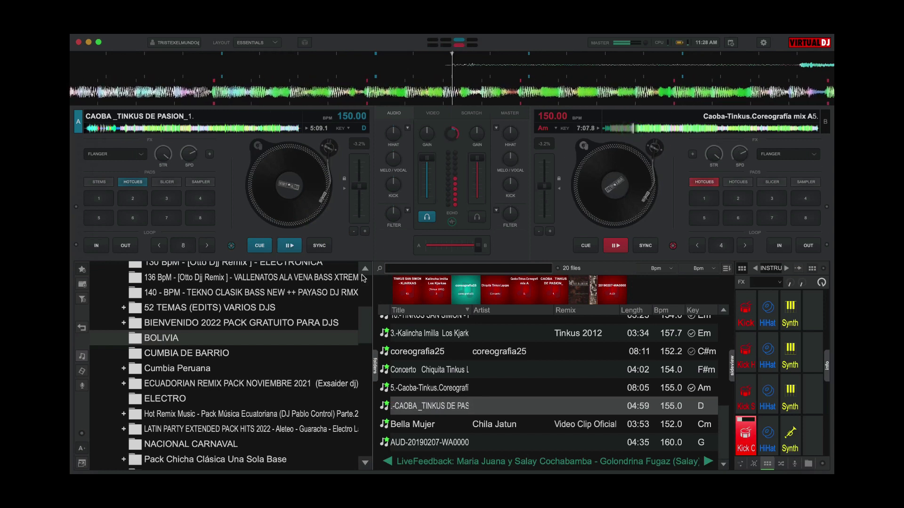
Start CAOBA _TINKUS DE PASION on deck A, crossfade fully to it and skip forward in the track
{"action": "left_click", "coordinate": [289, 246]}
{"action": "left_click_drag", "start_coordinate": [476, 245], "coordinate": [426, 246]}
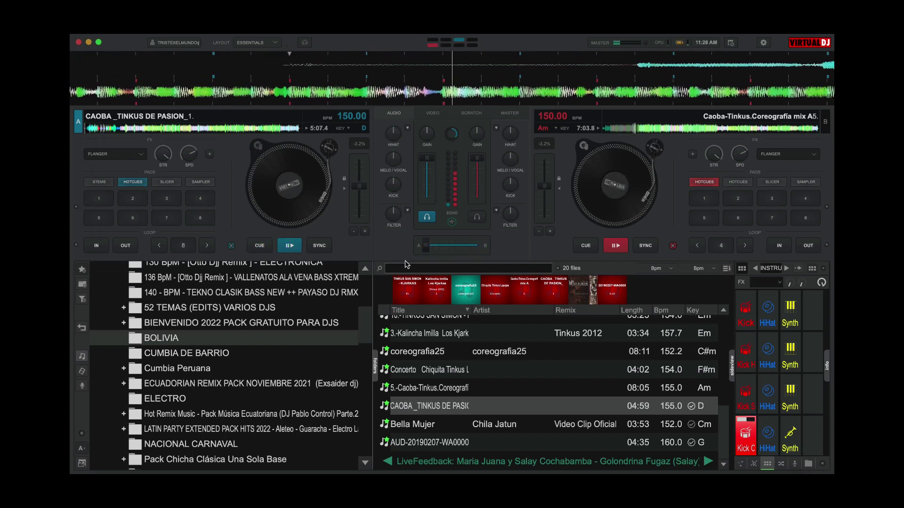
{"action": "left_click", "coordinate": [97, 129]}
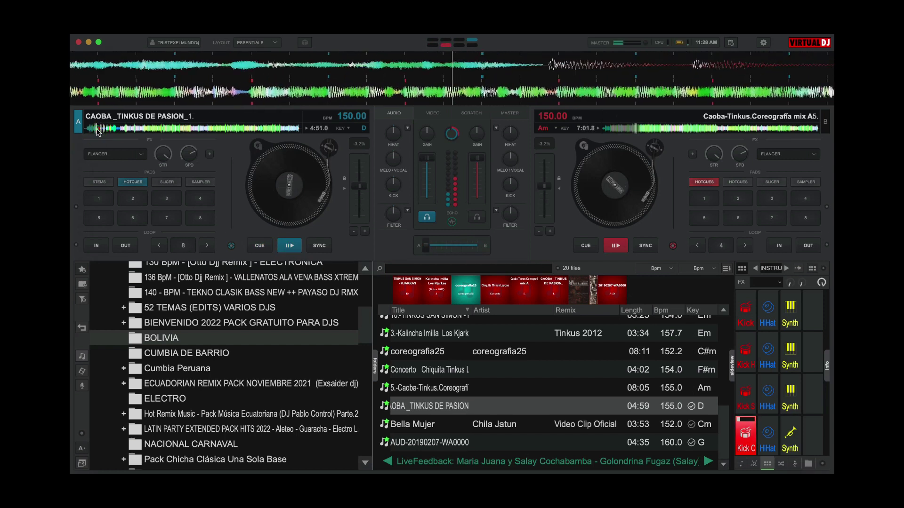
{"action": "left_click", "coordinate": [119, 129]}
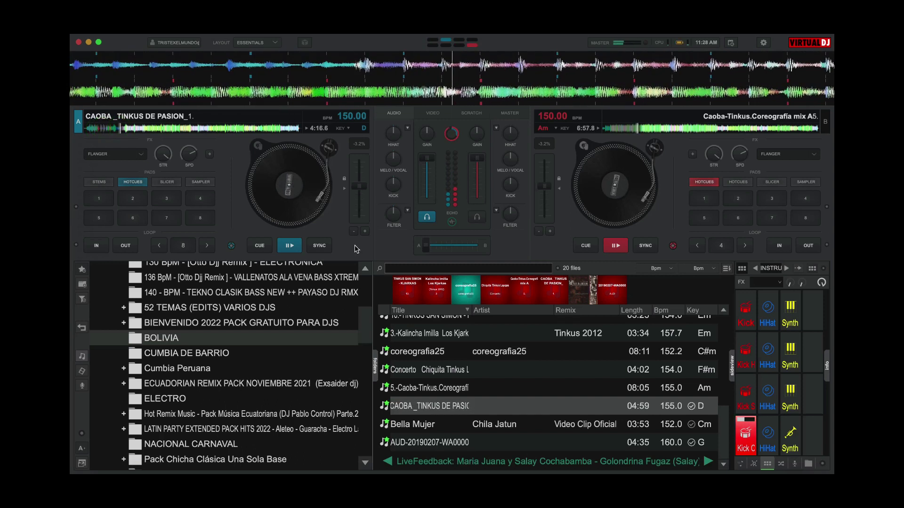
Load Bella Mujer by Chila Jatun onto deck B, start it and crossfade fully from deck A to it
{"action": "double_click", "coordinate": [447, 422]}
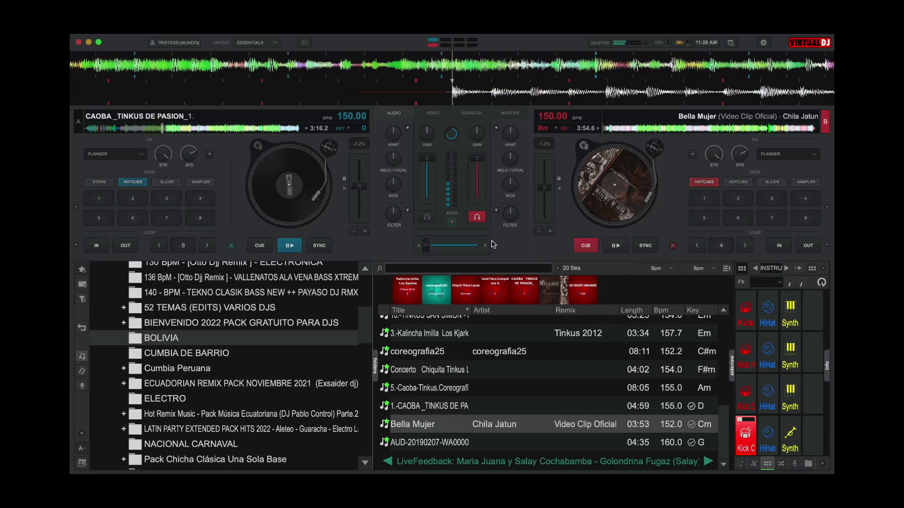
{"action": "left_click", "coordinate": [615, 245]}
{"action": "left_click_drag", "start_coordinate": [426, 245], "coordinate": [512, 246]}
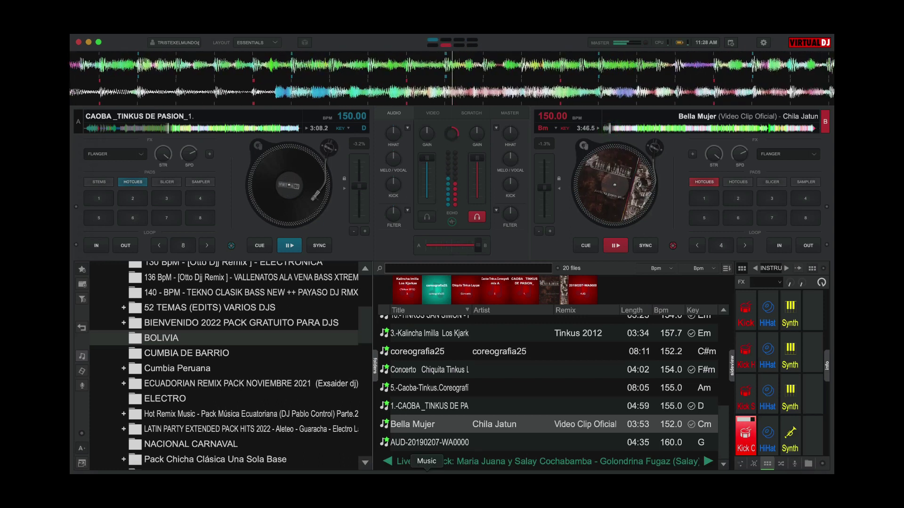
Load AUD-20190207-WA0000 onto deck A, start it and crossfade fully from deck B to it
{"action": "double_click", "coordinate": [414, 444]}
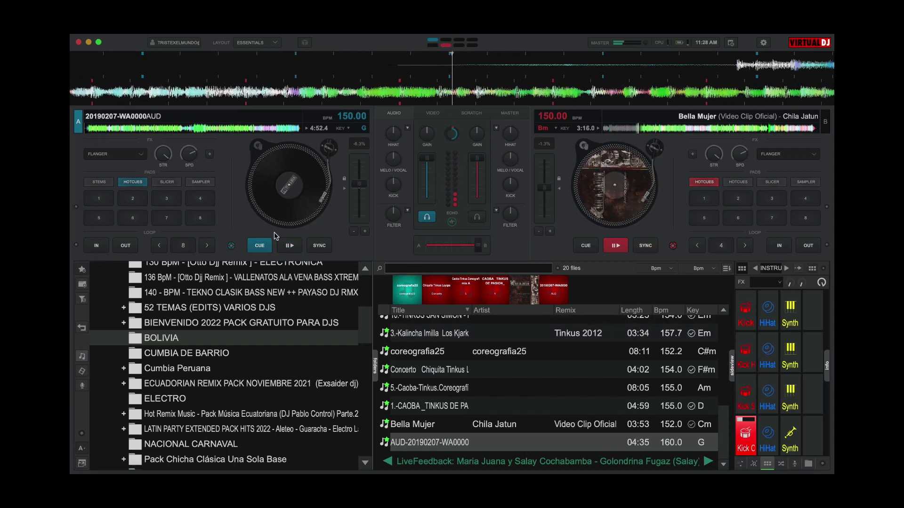
{"action": "left_click", "coordinate": [292, 247]}
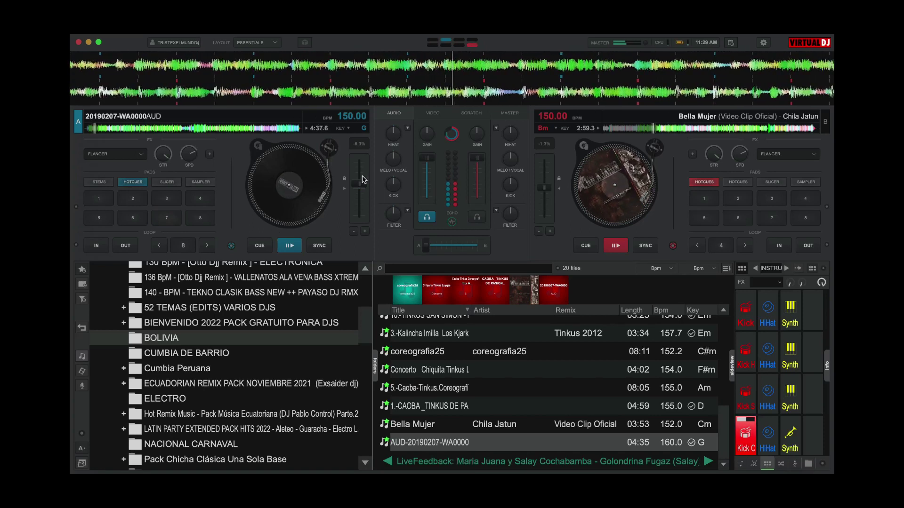
{"action": "mouse_move", "coordinate": [425, 159]}
{"action": "left_mouse_down"}
{"action": "mouse_move", "coordinate": [425, 206]}
{"action": "mouse_move", "coordinate": [425, 158]}
{"action": "left_mouse_up"}
Switch deck A's pads to the sampler, start the Kick, HiHat 1 and Synth 1 samples, and stop Synth 1 and HiHat 1
{"action": "left_click", "coordinate": [161, 180]}
{"action": "left_click", "coordinate": [196, 182]}
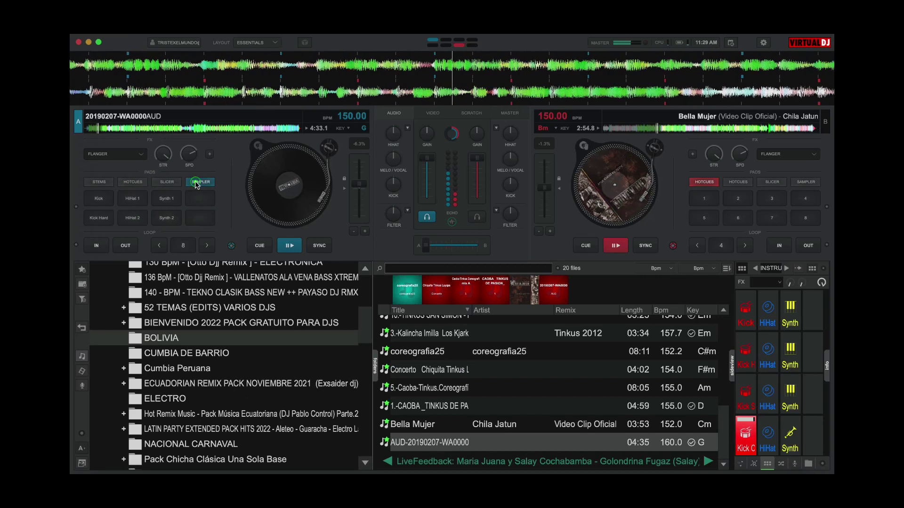
{"action": "left_click", "coordinate": [101, 200]}
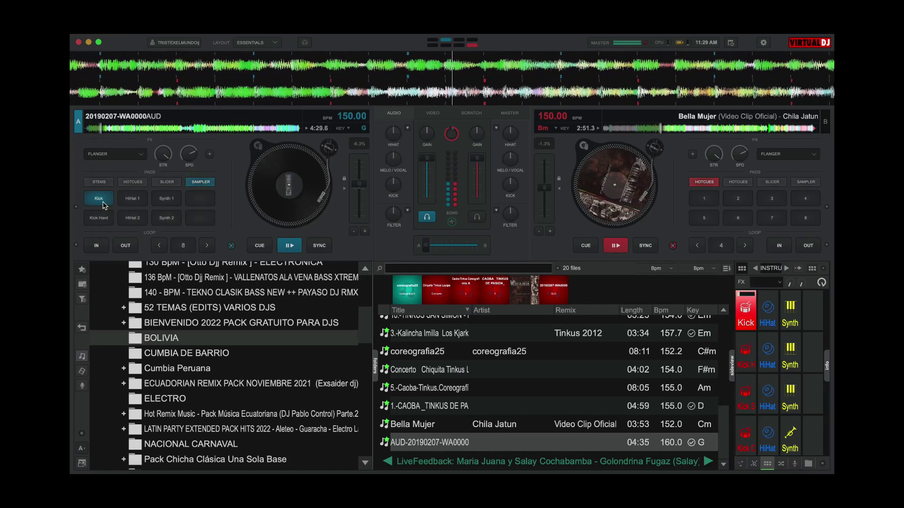
{"action": "left_click", "coordinate": [144, 199]}
{"action": "left_click", "coordinate": [167, 199]}
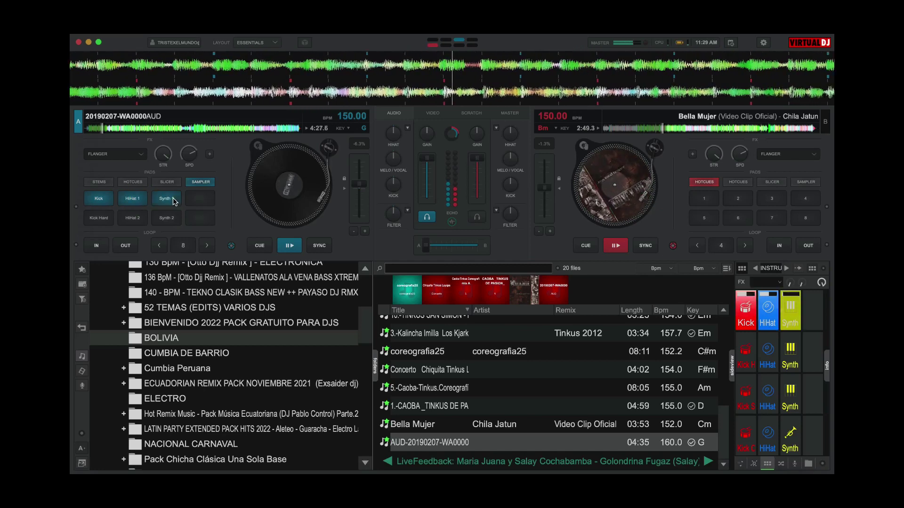
{"action": "left_click", "coordinate": [167, 199]}
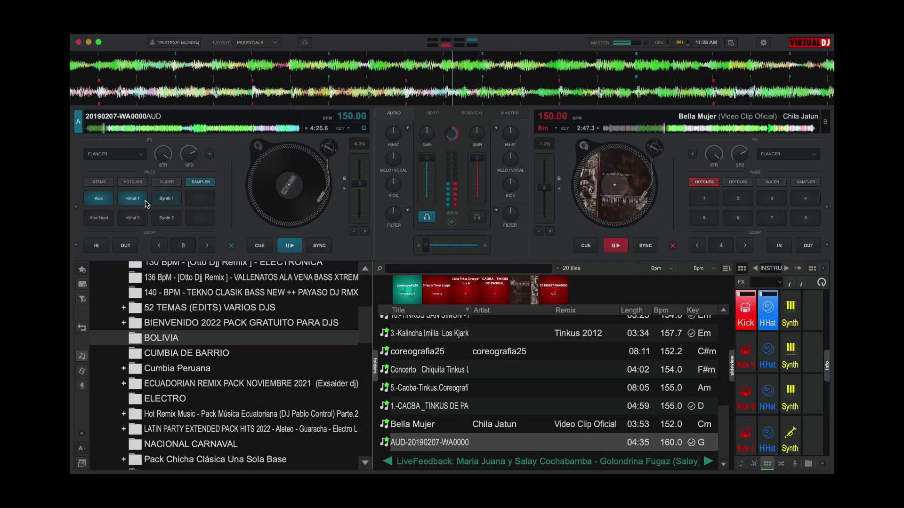
{"action": "left_click", "coordinate": [142, 202]}
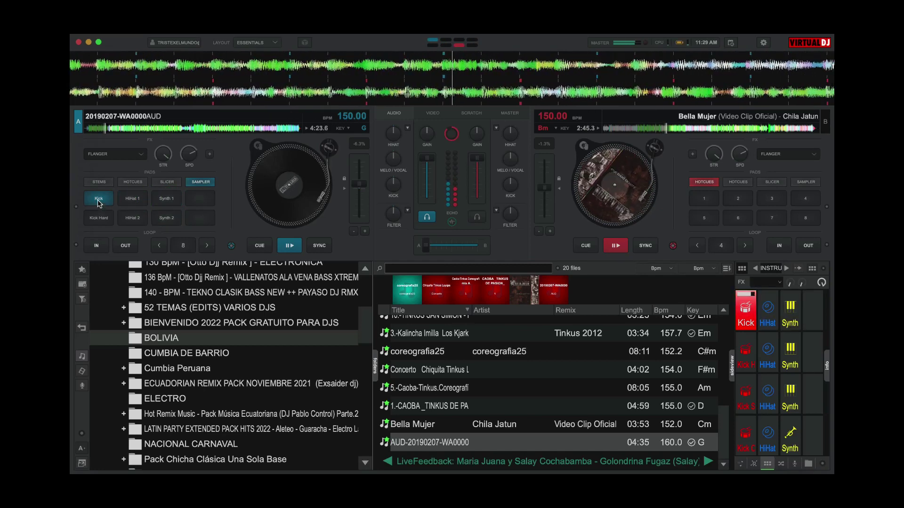
Briefly cut deck A's sound with its volume fader
{"action": "left_click_drag", "start_coordinate": [426, 160], "coordinate": [427, 200]}
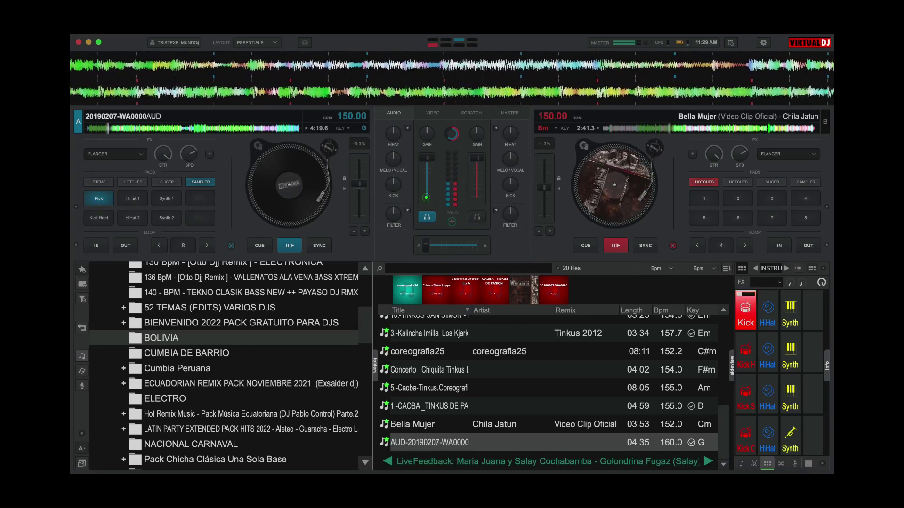